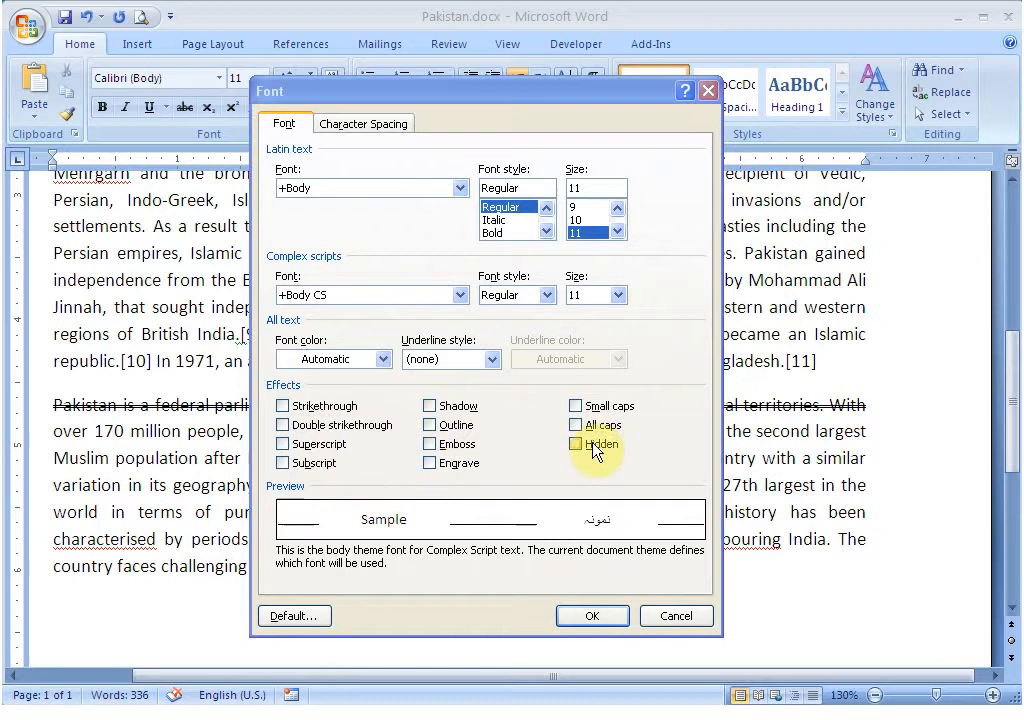
Close the Font dialog without applying any changes.
left_click(386, 128)
left_click(288, 125)
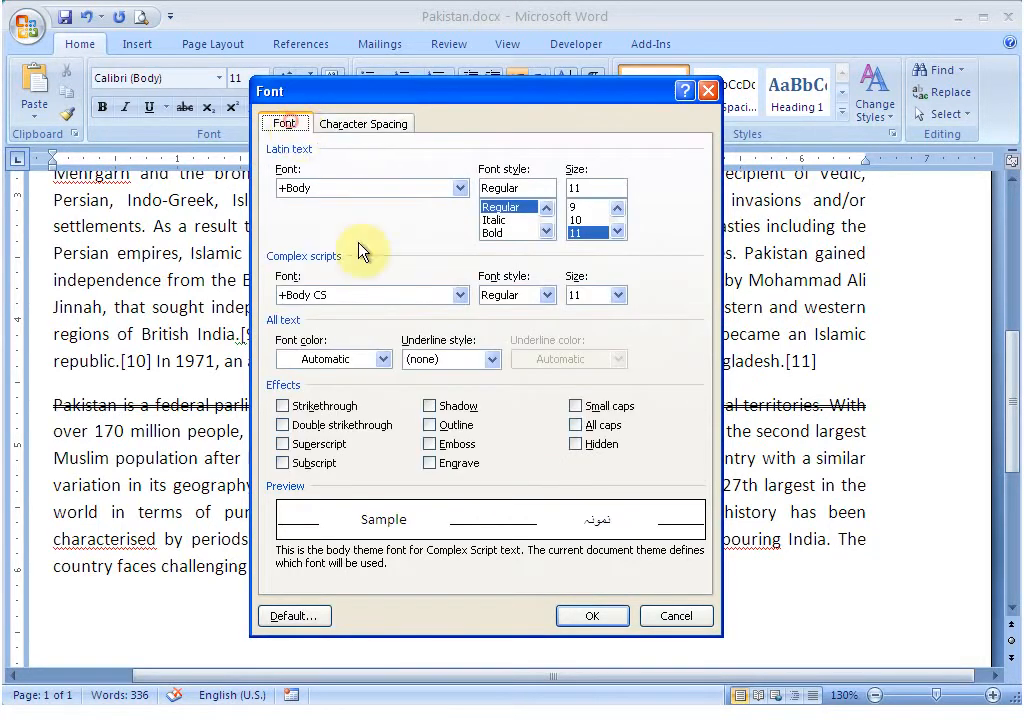
left_click(677, 616)
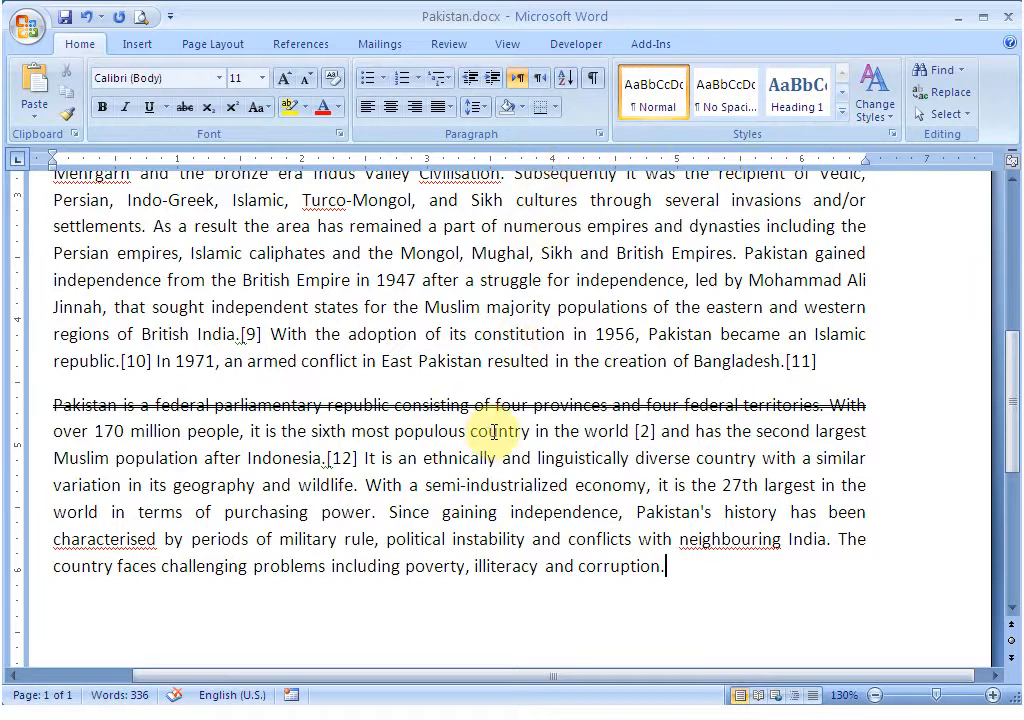
Add a new paragraph reading "H2O" below the last paragraph of the document.
scroll(493, 432, "down", 2)
scroll(493, 434, "down", 1)
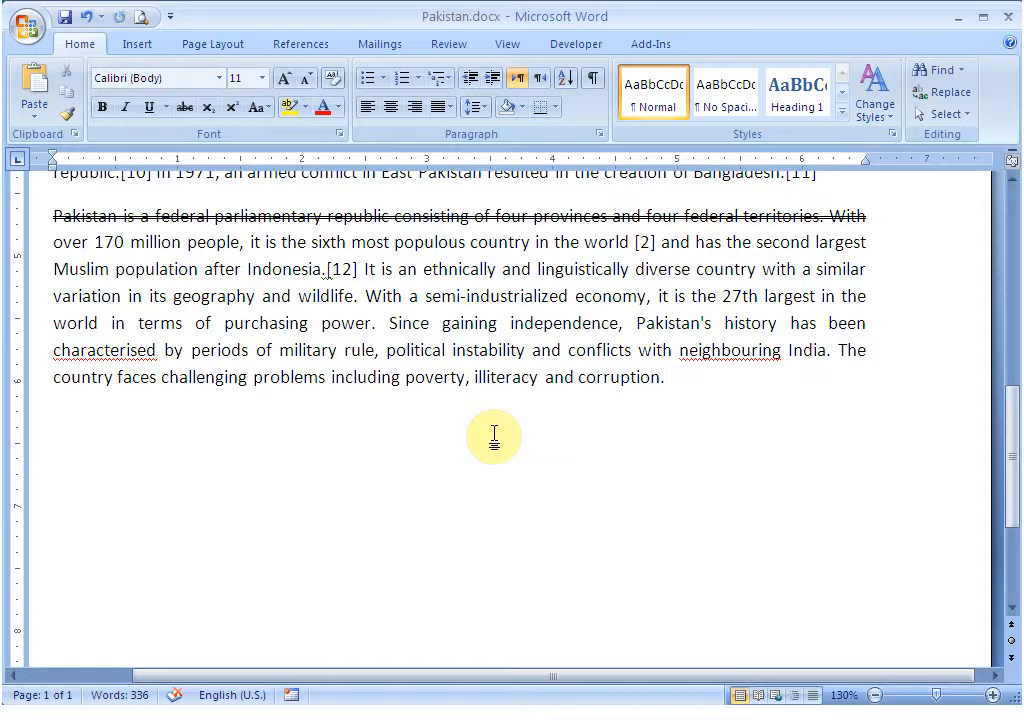
key("Return")
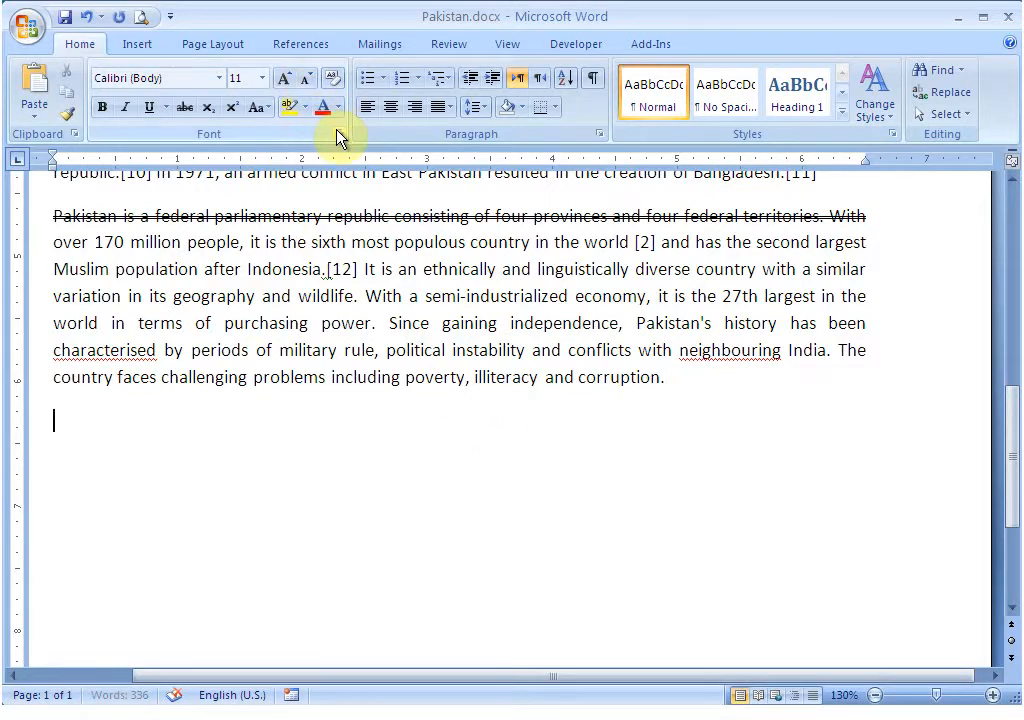
left_click(339, 134)
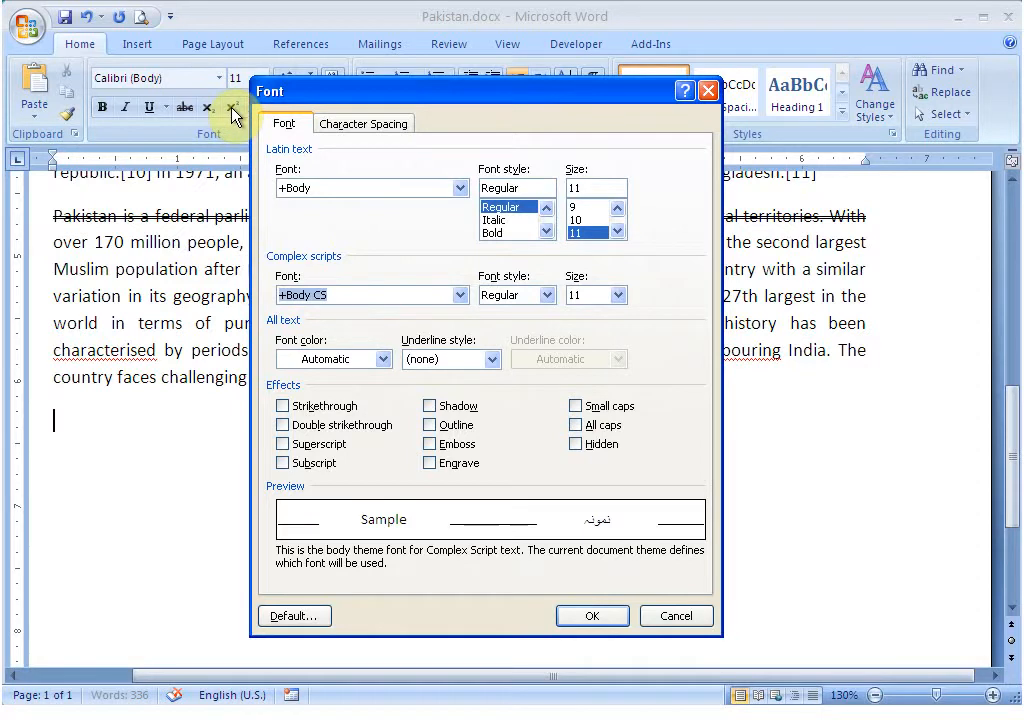
key("Escape")
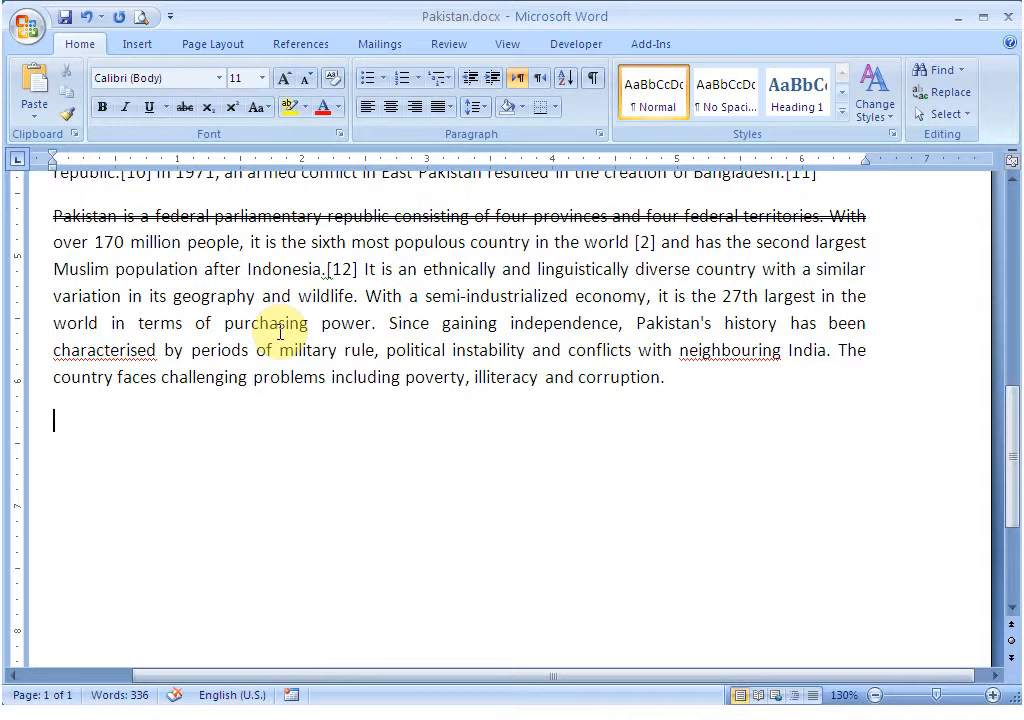
type("H")
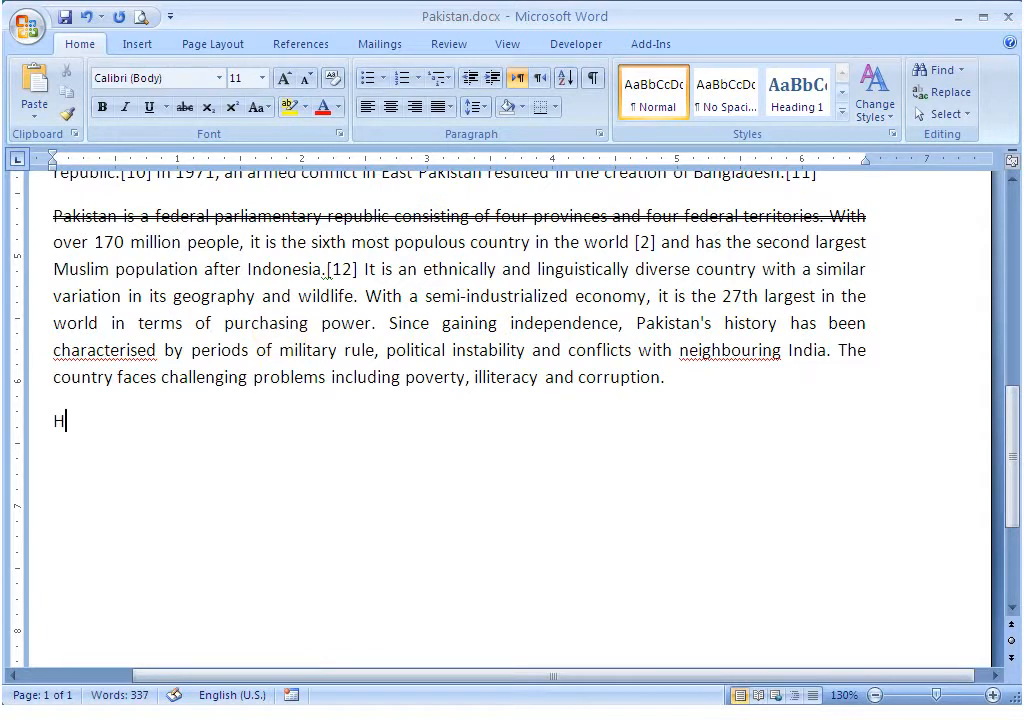
type("2O")
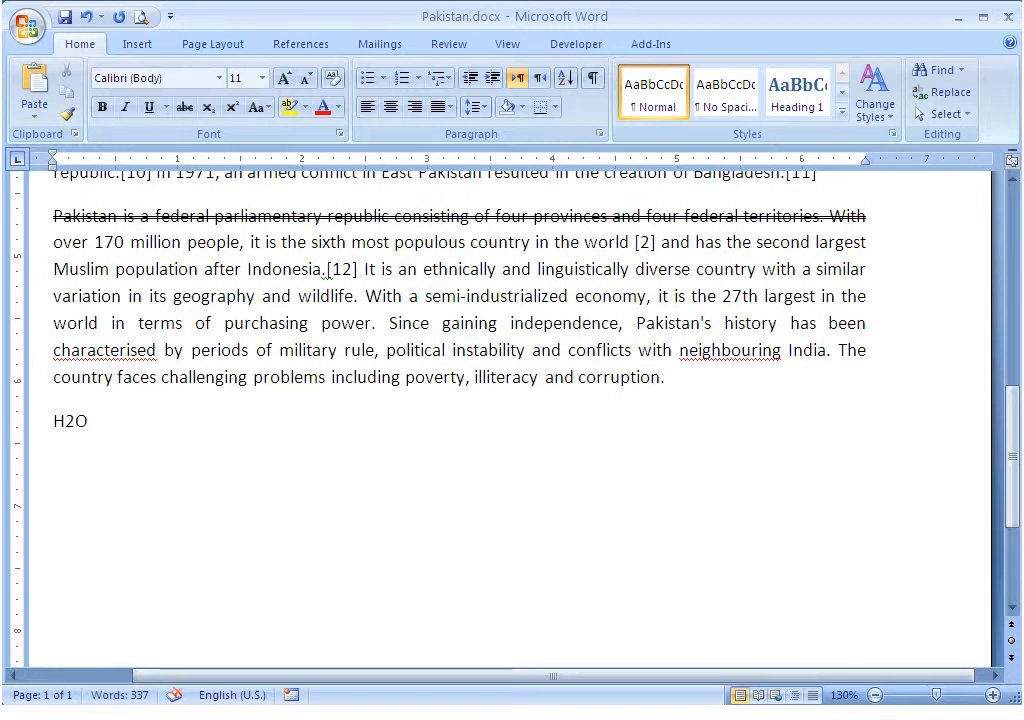
Start a new paragraph below "H2O" and enter "(A+B)".
key("Return")
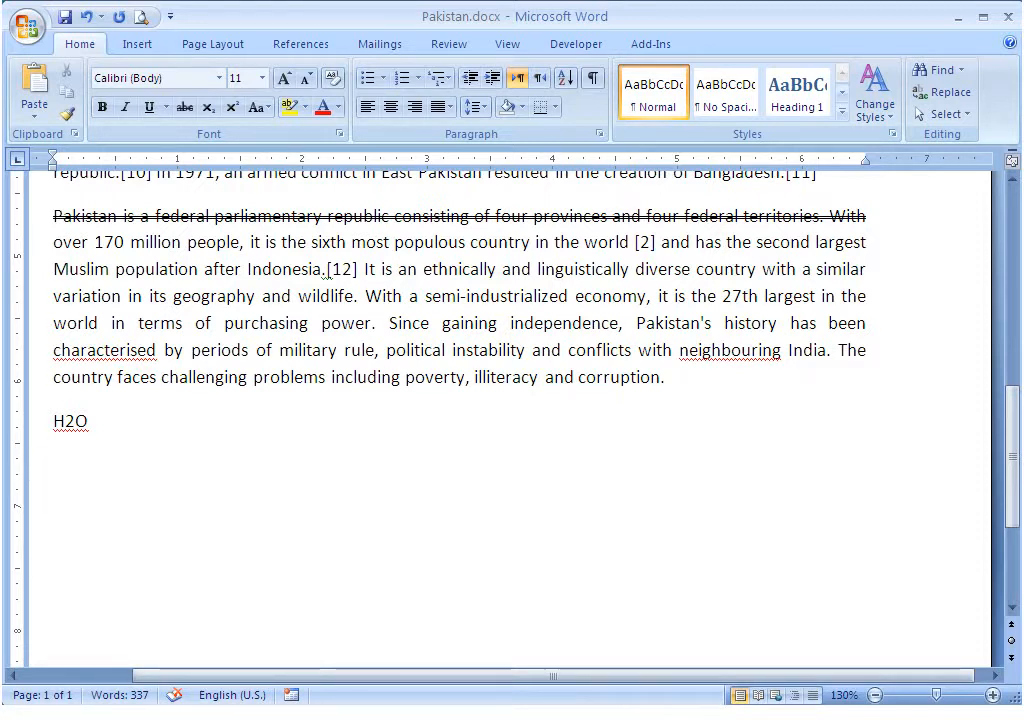
type("A+B)")
key("Left")
key("Left")
key("Left")
key("Left")
type("(")
key("Right")
key("Right")
key("Right")
key("Right")
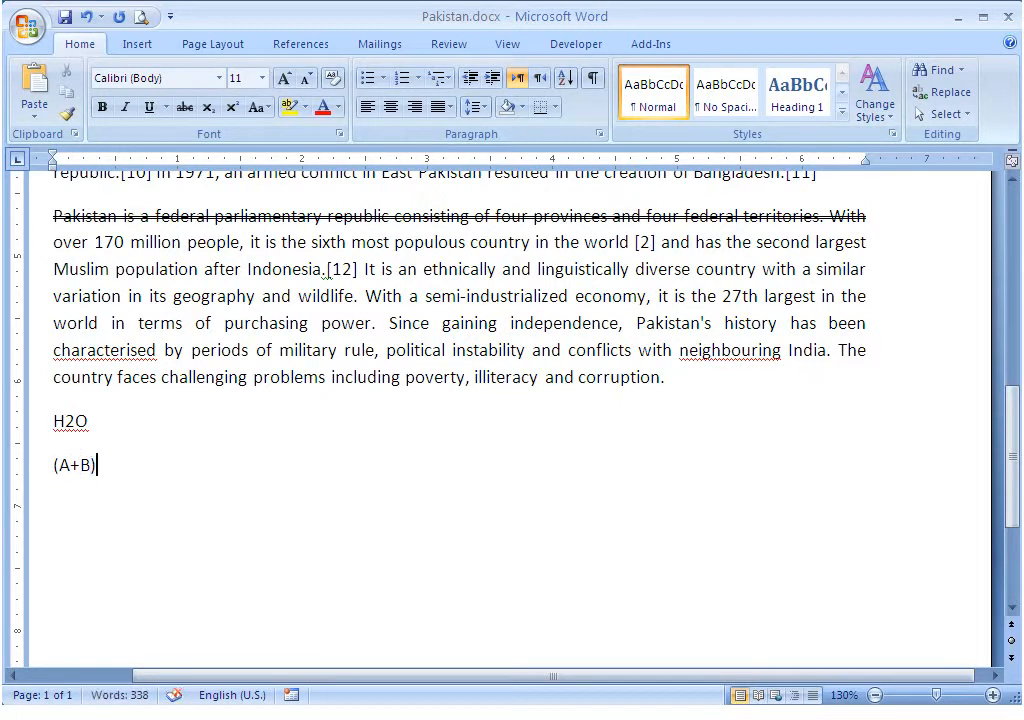
Continue the expression after "(A+B)" with "2 + 2AB + B2".
type("2 +")
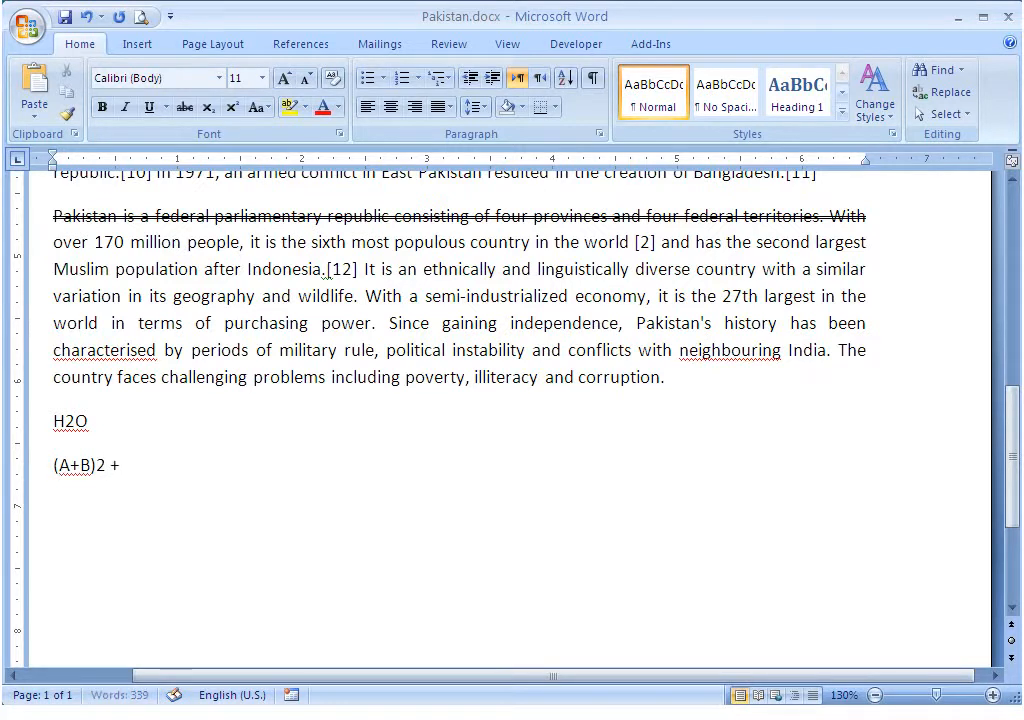
type(" 2")
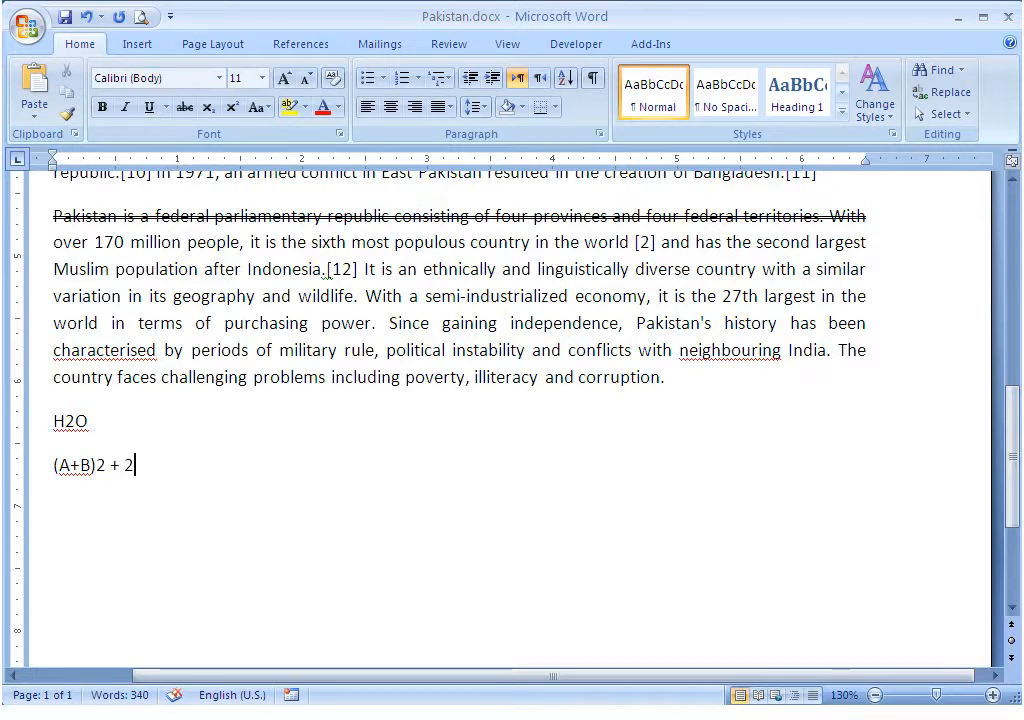
type("S")
key("BackSpace")
type("AB")
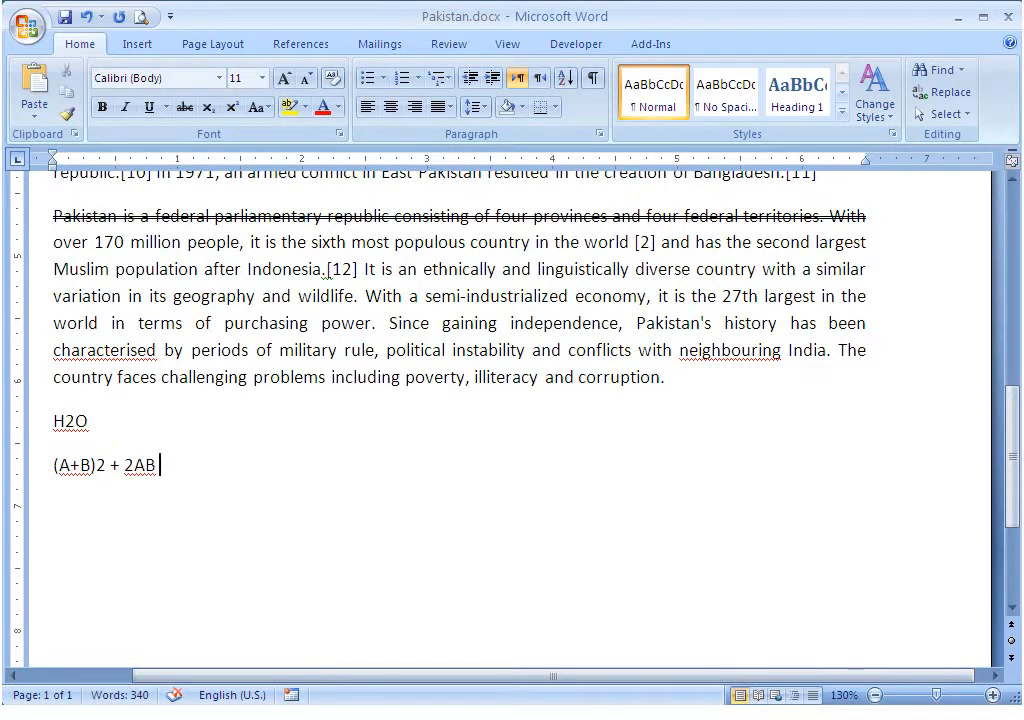
type(" +")
type("B@")
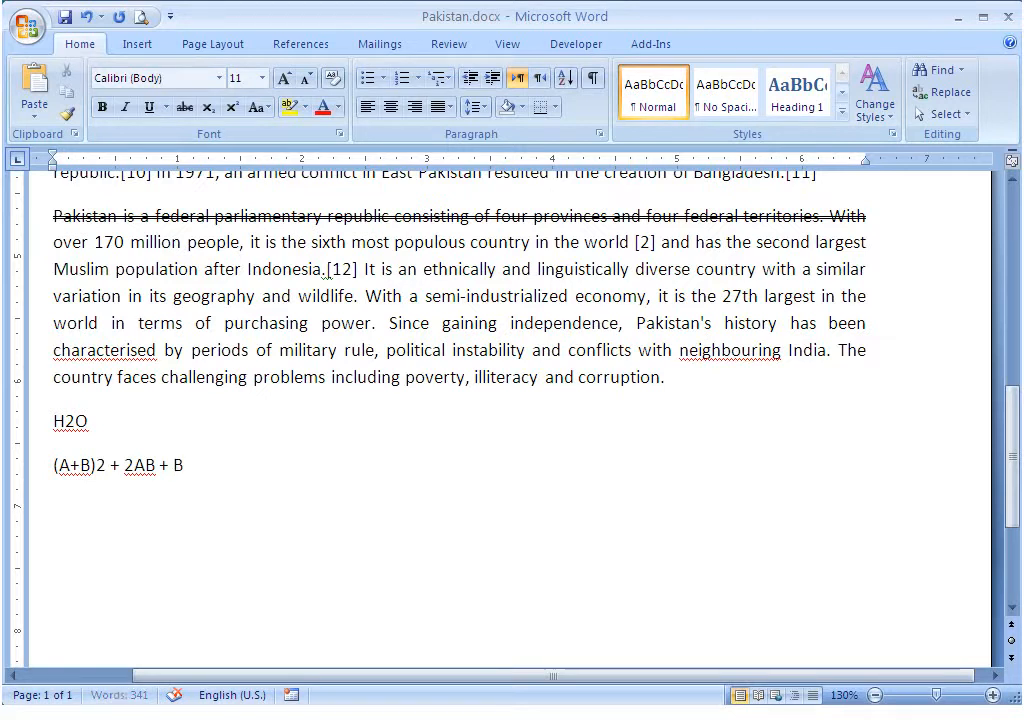
key("BackSpace")
type("2")
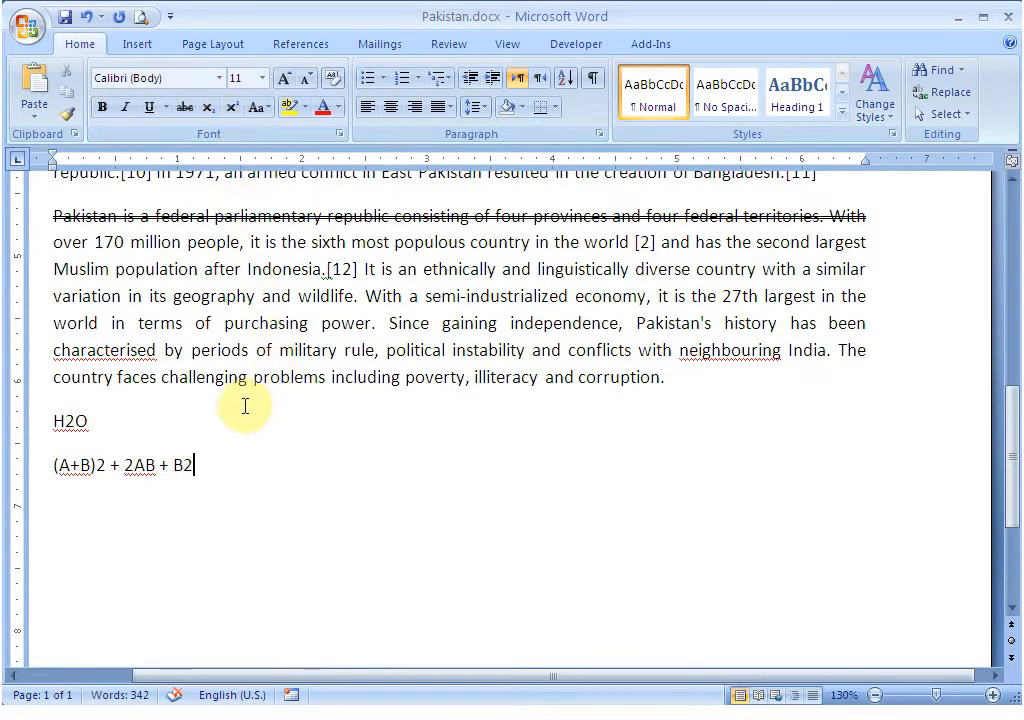
Format the 2 in "H2O" as superscript.
left_click(75, 421)
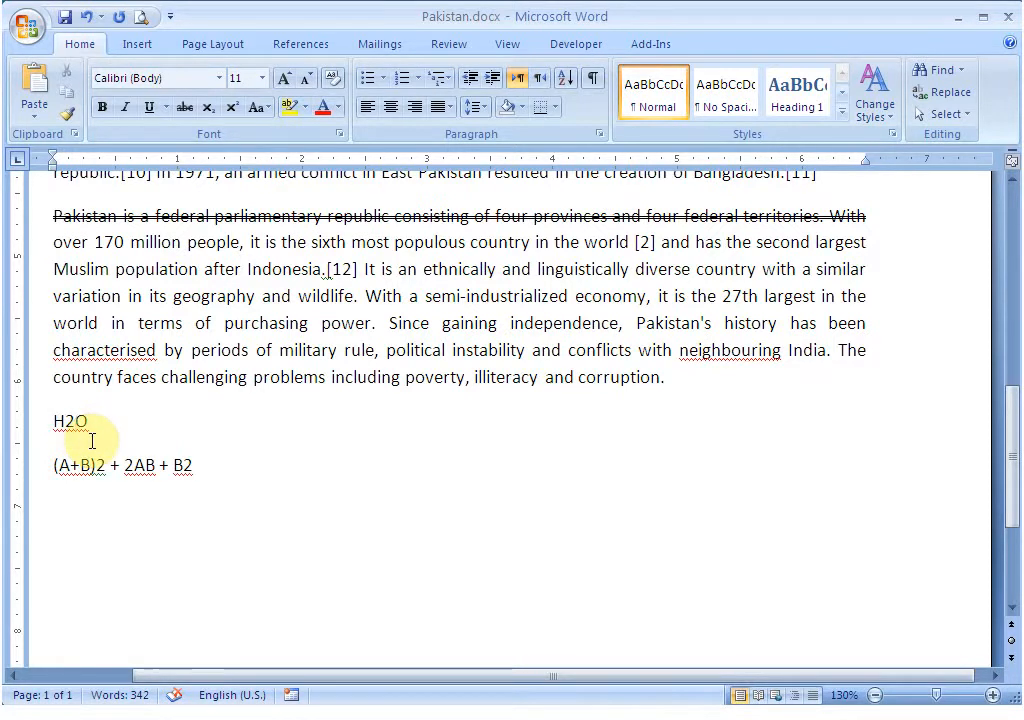
key("shift+Left")
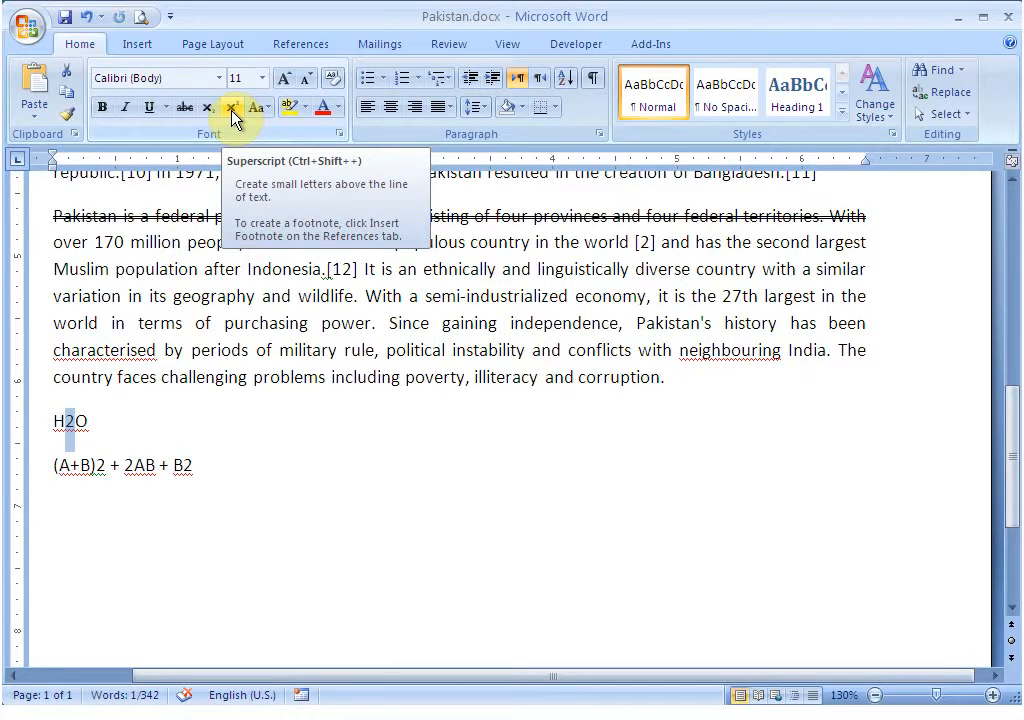
left_click(231, 110)
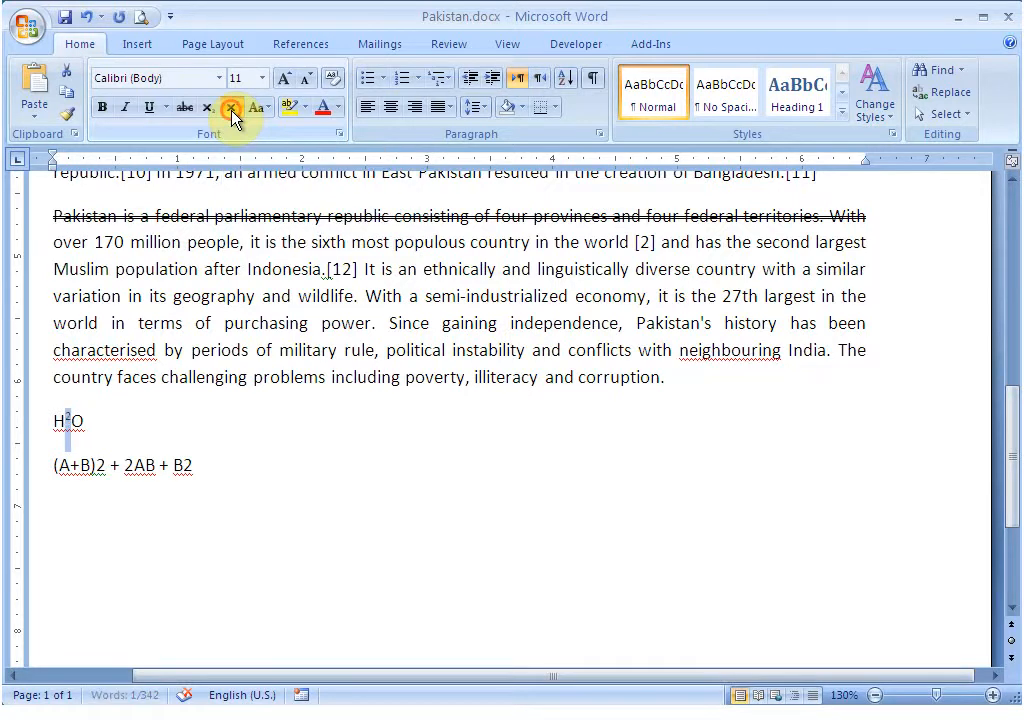
left_click(140, 435)
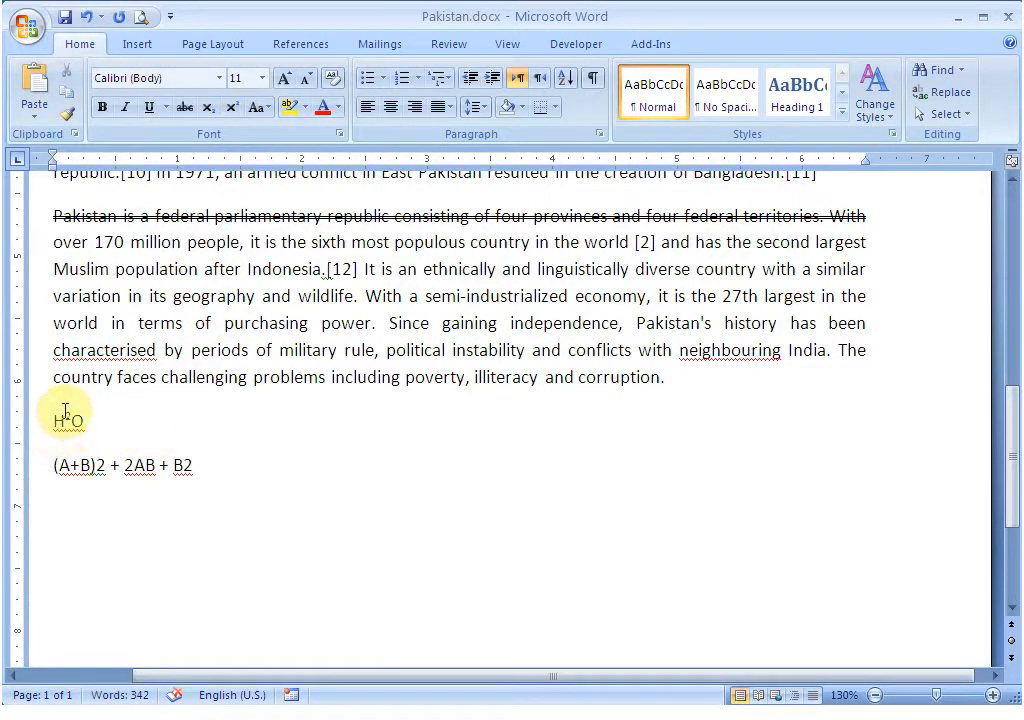
Format the 2 after "(A+B)" and the 2 after the final B as superscript.
left_click(95, 466)
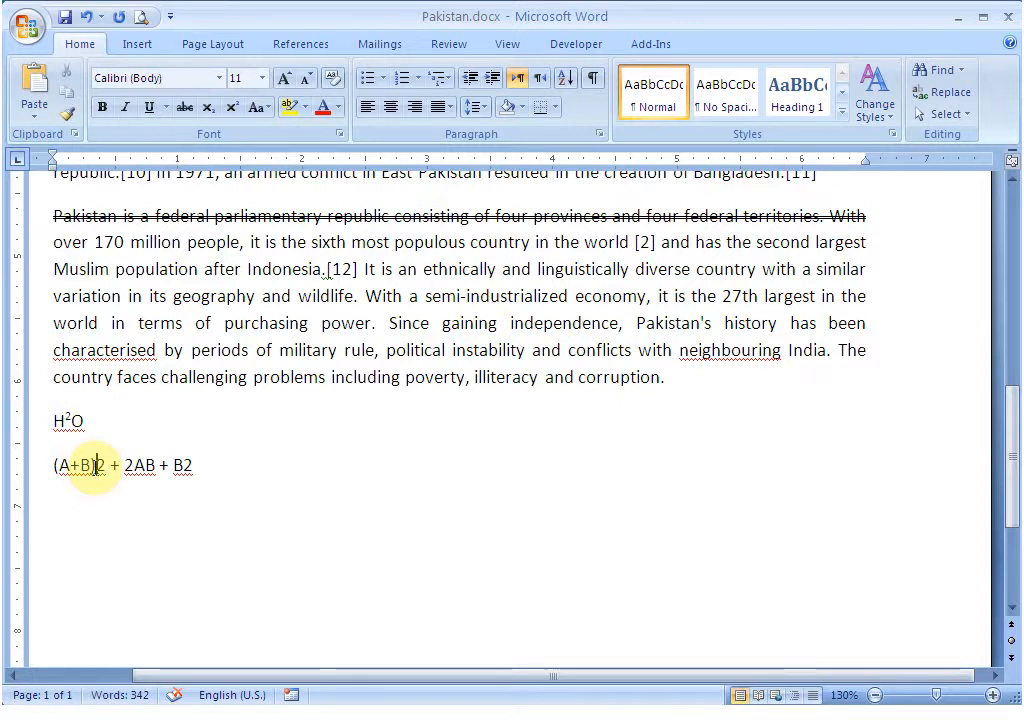
left_click_drag(97, 466, 106, 468)
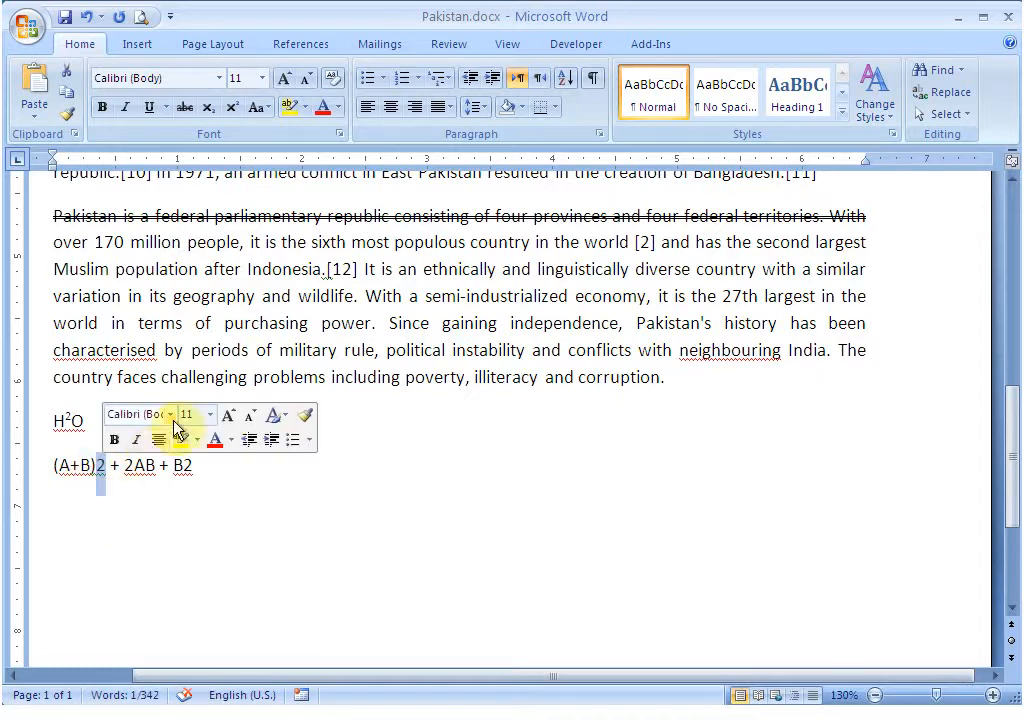
left_click(231, 107)
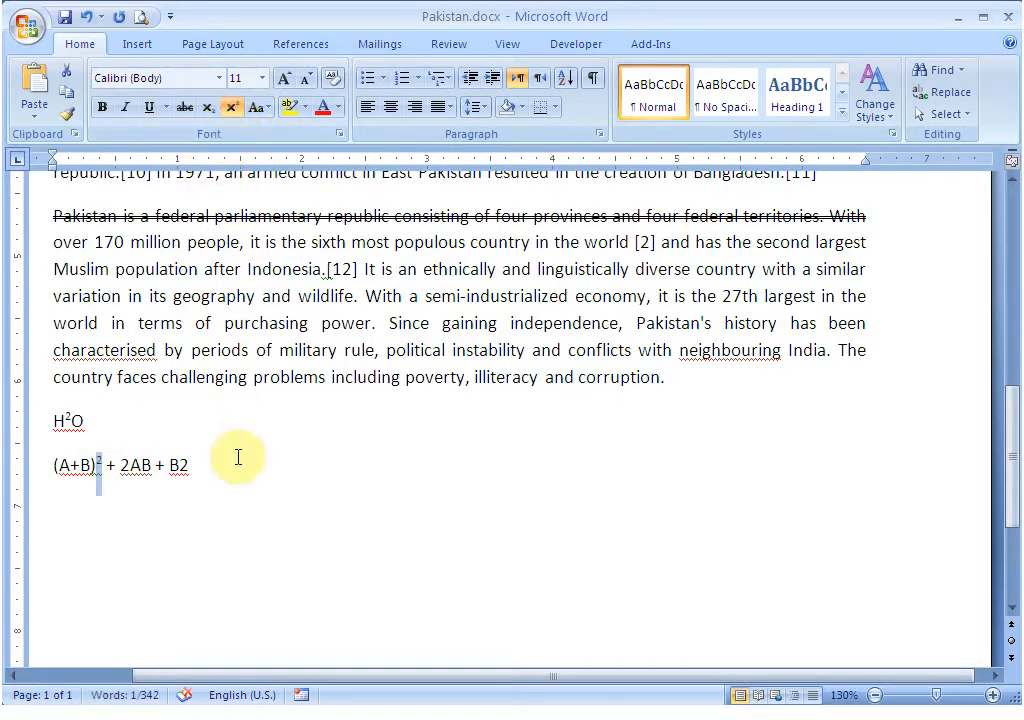
left_click_drag(178, 465, 186, 465)
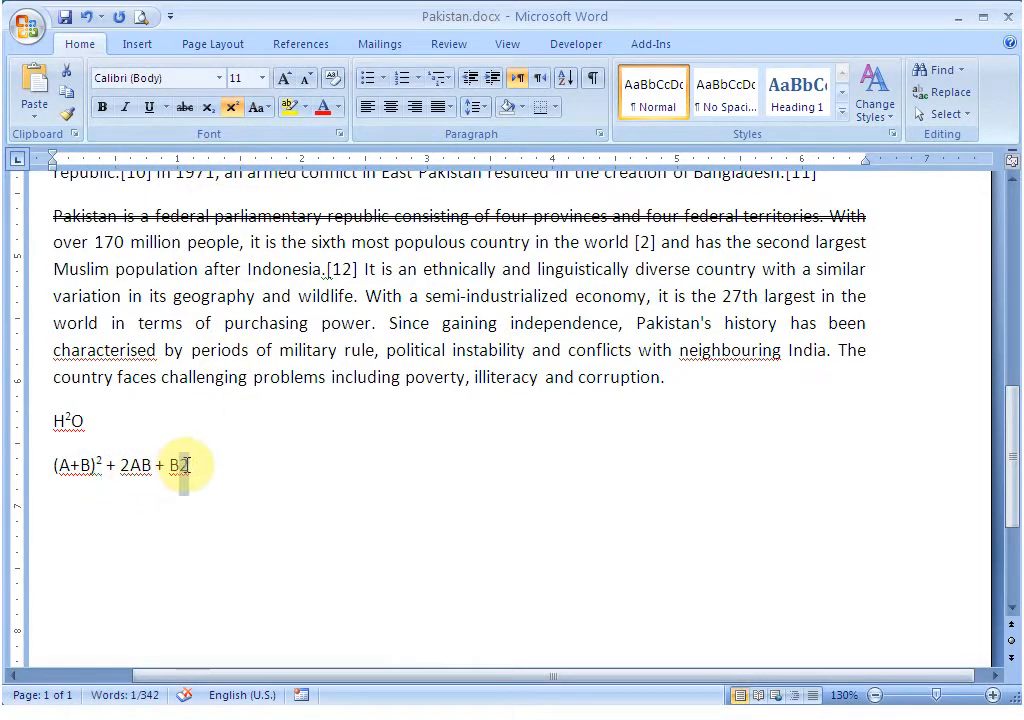
left_click(231, 107)
key("Right")
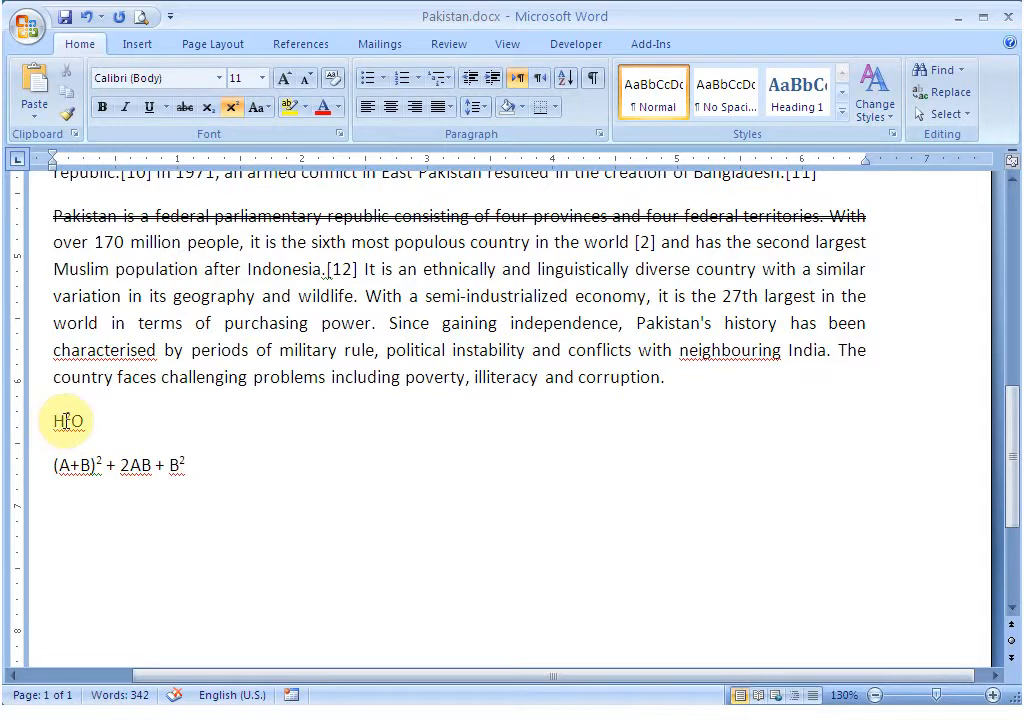
Format the 2 in "H2O", the 2 after the final B and the 2 after "(A+B)" as subscript.
left_click_drag(66, 420, 71, 420)
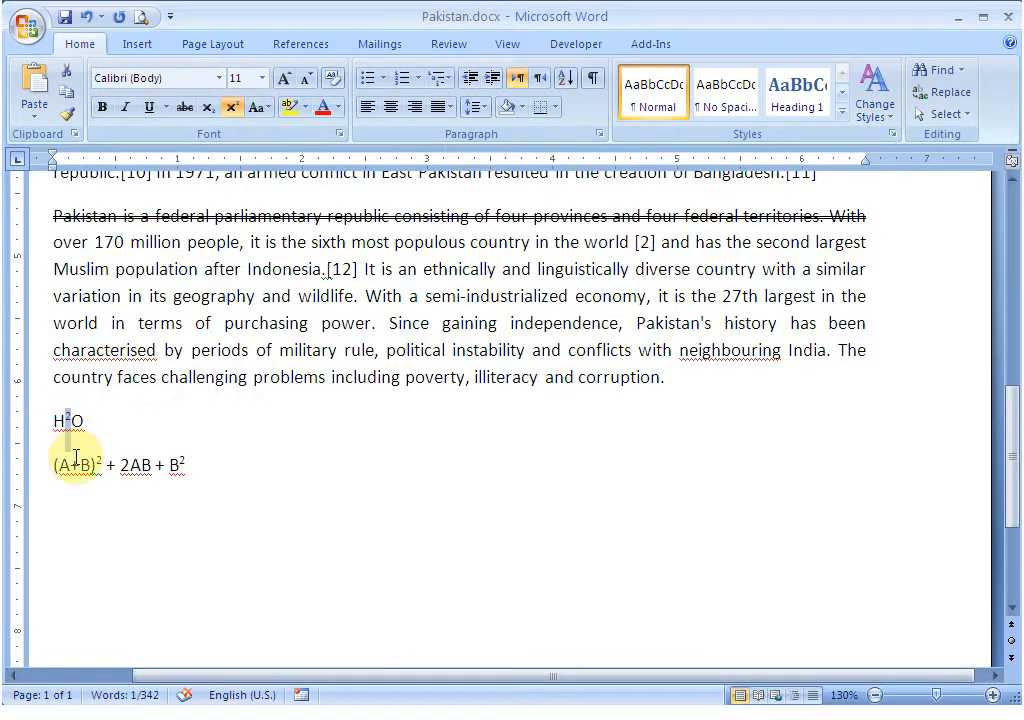
left_click(208, 108)
left_click_drag(176, 465, 184, 465)
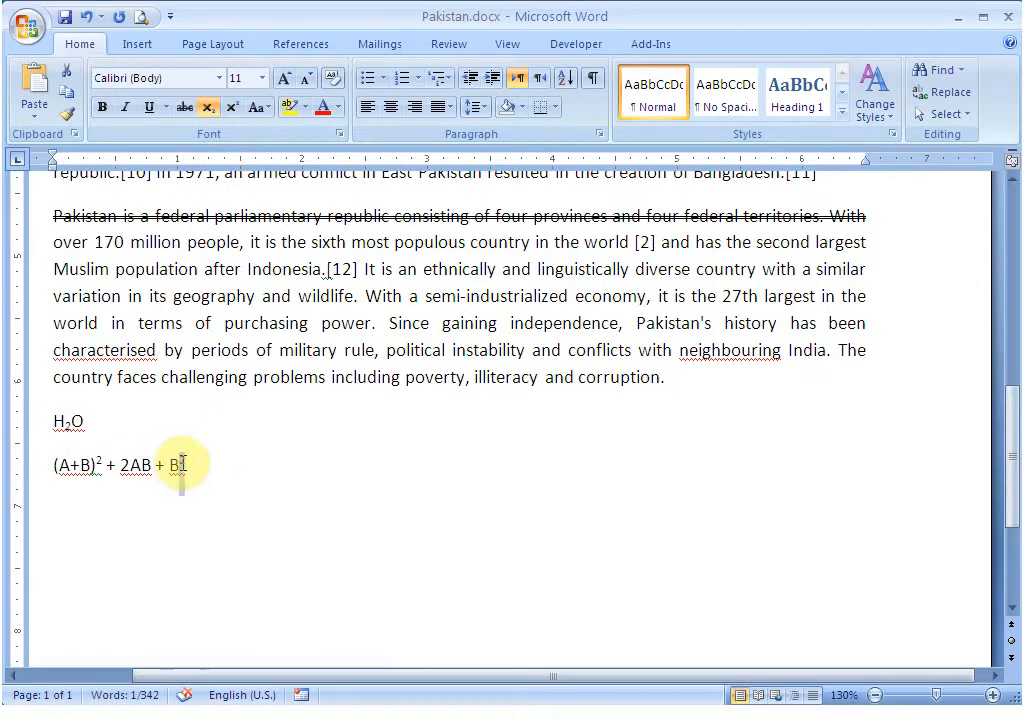
left_click(208, 108)
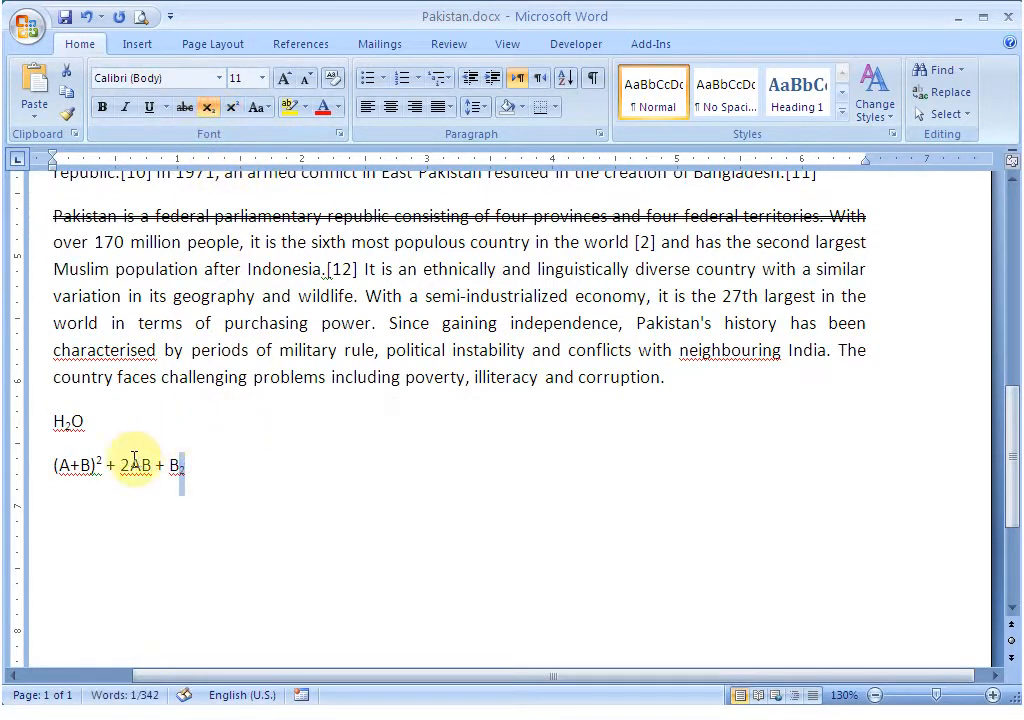
left_click_drag(96, 462, 100, 462)
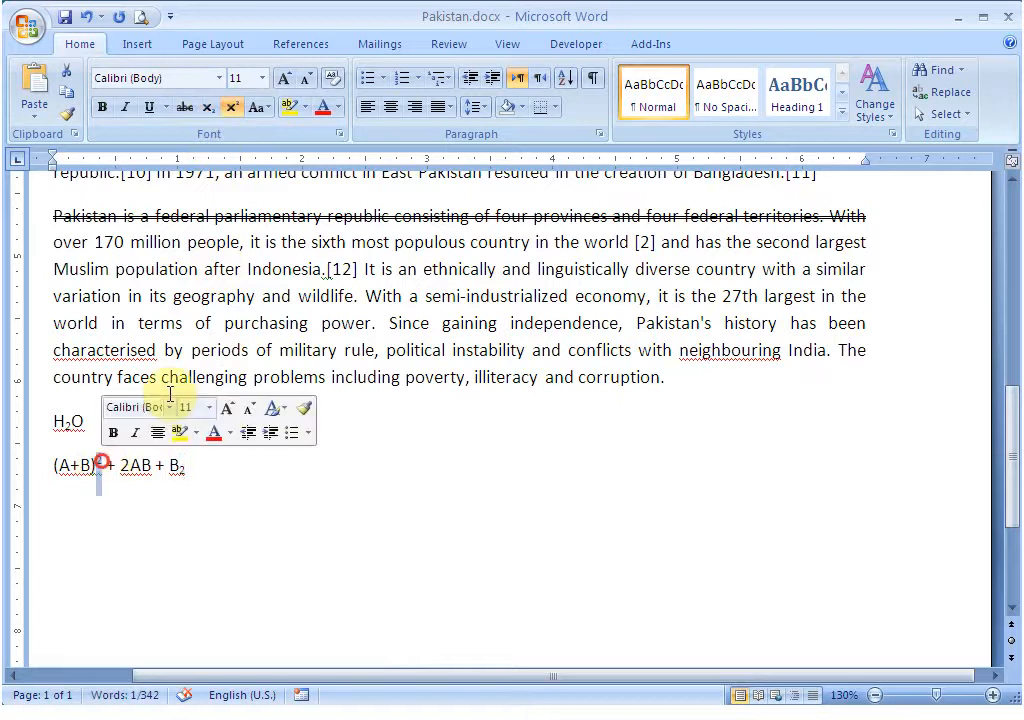
left_click(208, 108)
left_click(285, 496)
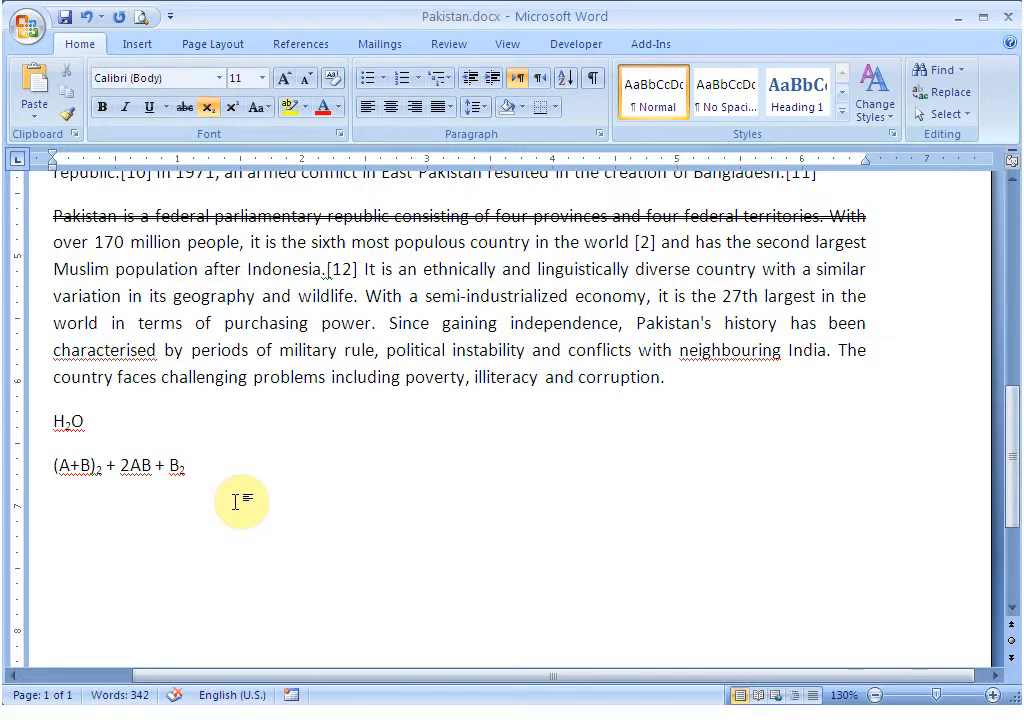
left_click(84, 421)
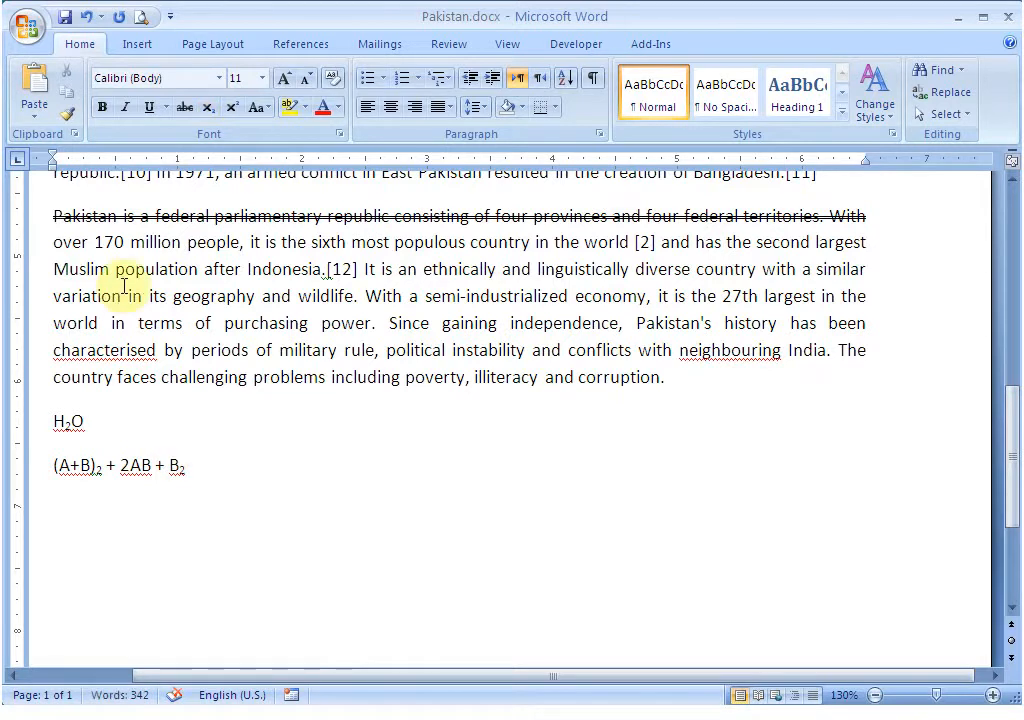
left_click(340, 137)
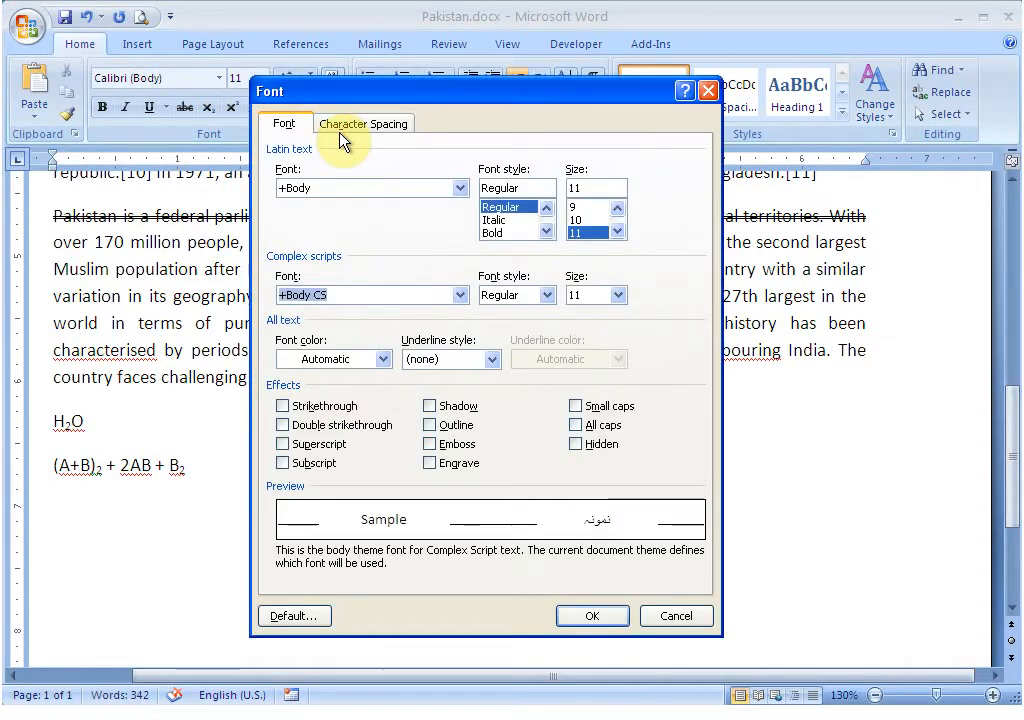
key("Escape")
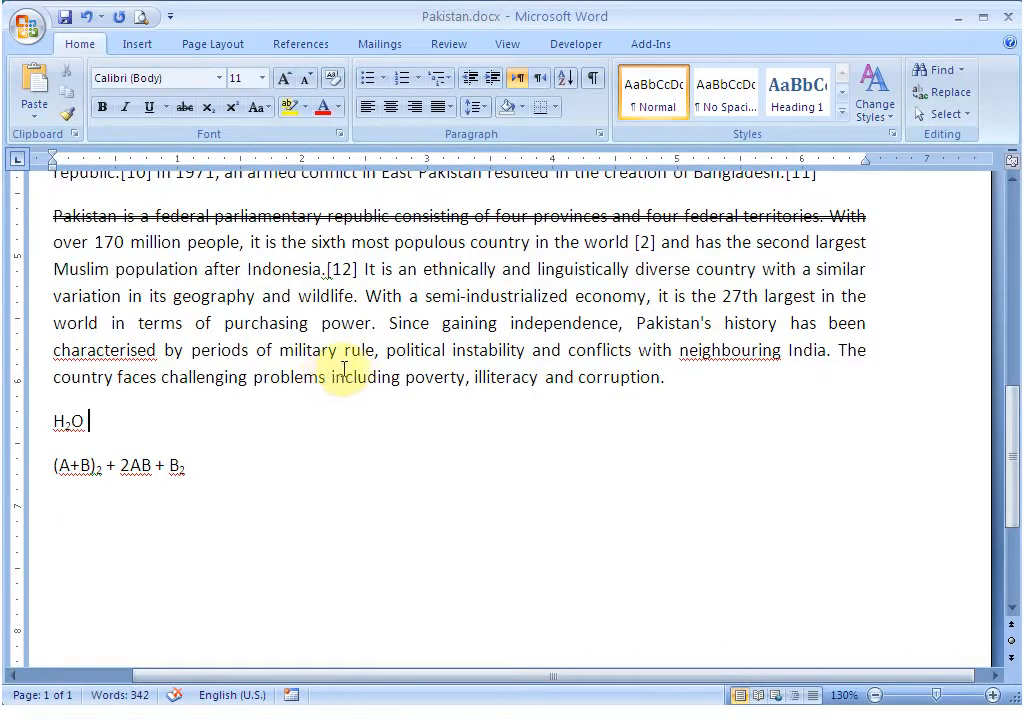
Apply the Shadow font effect to the word "including" in the last sentence of the paragraph.
left_click_drag(330, 377, 403, 377)
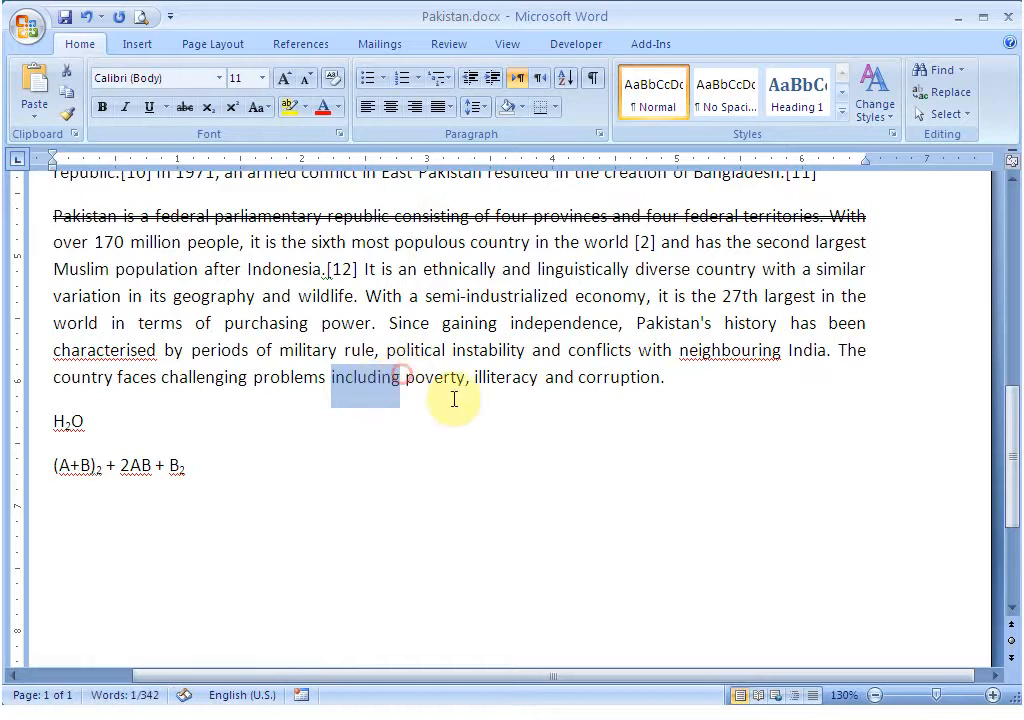
left_click(993, 695)
left_click(993, 695)
left_click(993, 695)
left_click(995, 696)
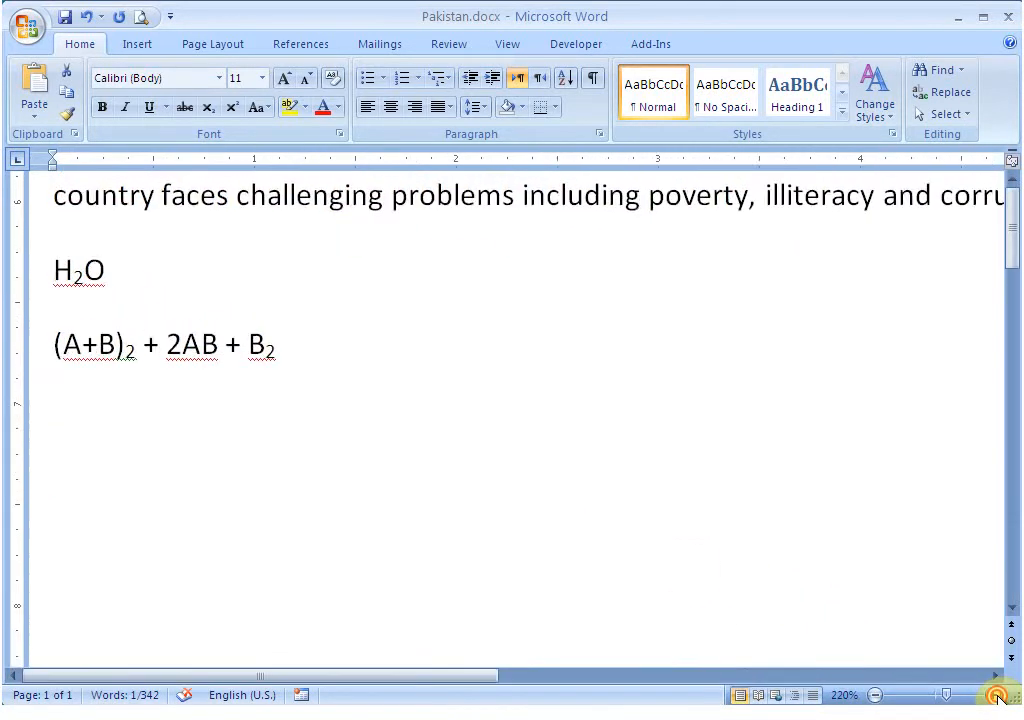
left_click(995, 696)
left_click_drag(578, 677, 690, 681)
left_click_drag(1014, 487, 1013, 466)
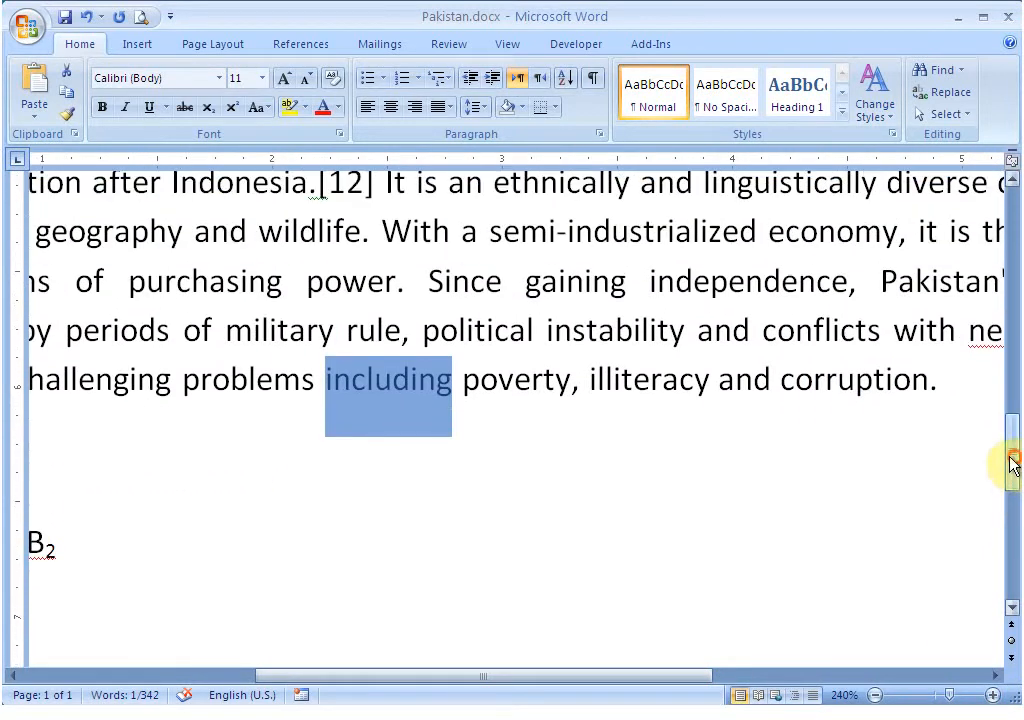
left_click(339, 135)
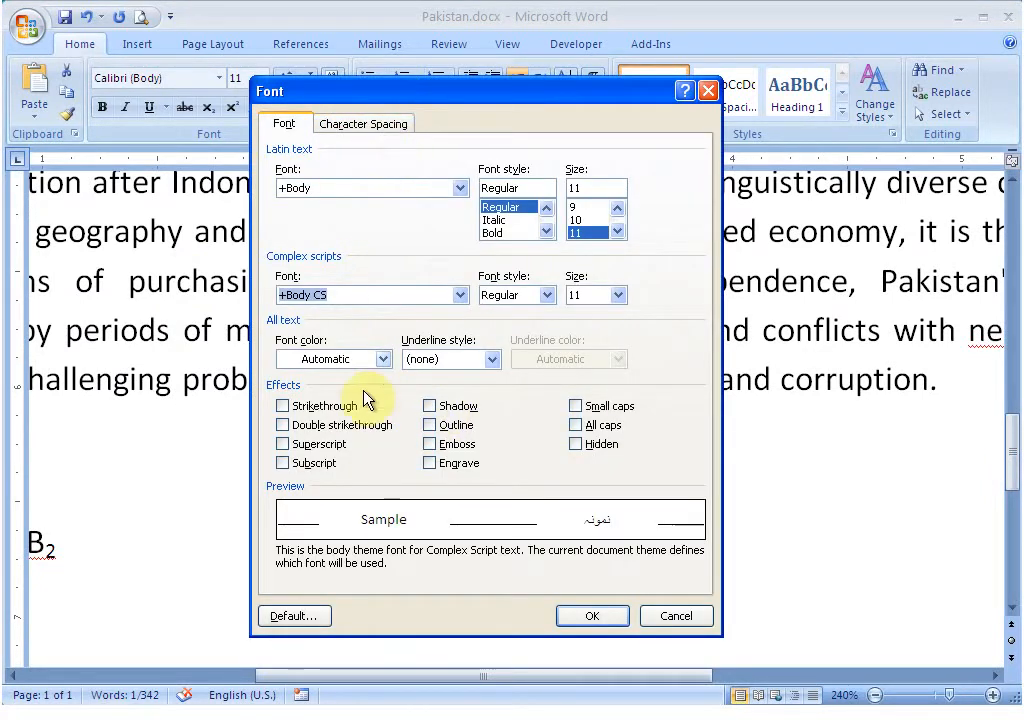
left_click_drag(383, 90, 606, 43)
left_click(650, 360)
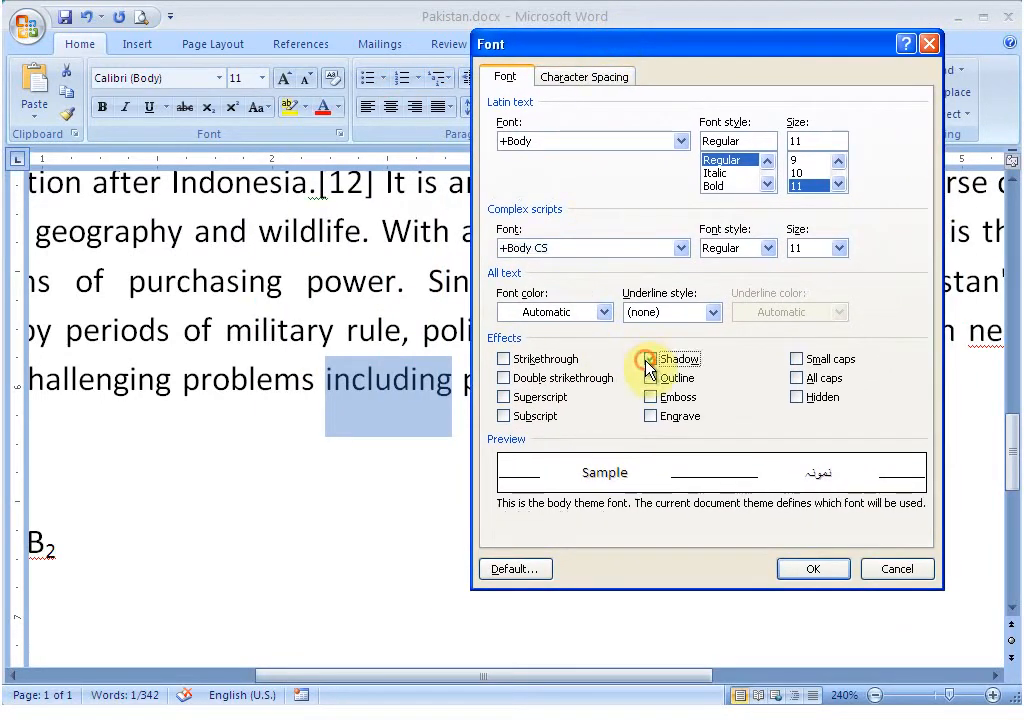
left_click(812, 588)
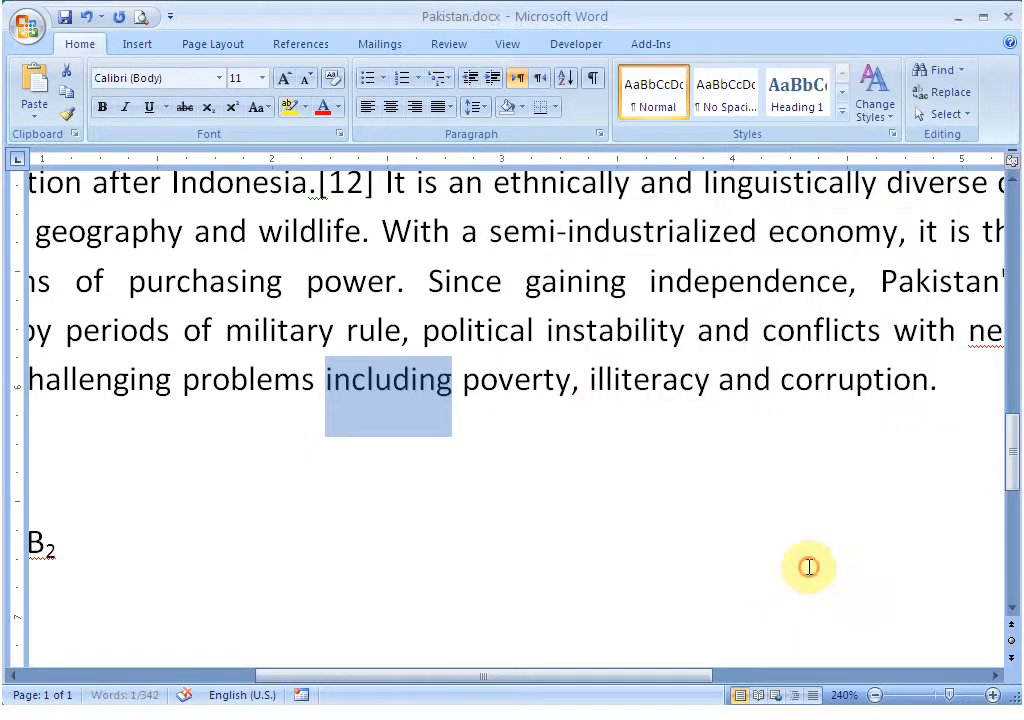
left_click(405, 440)
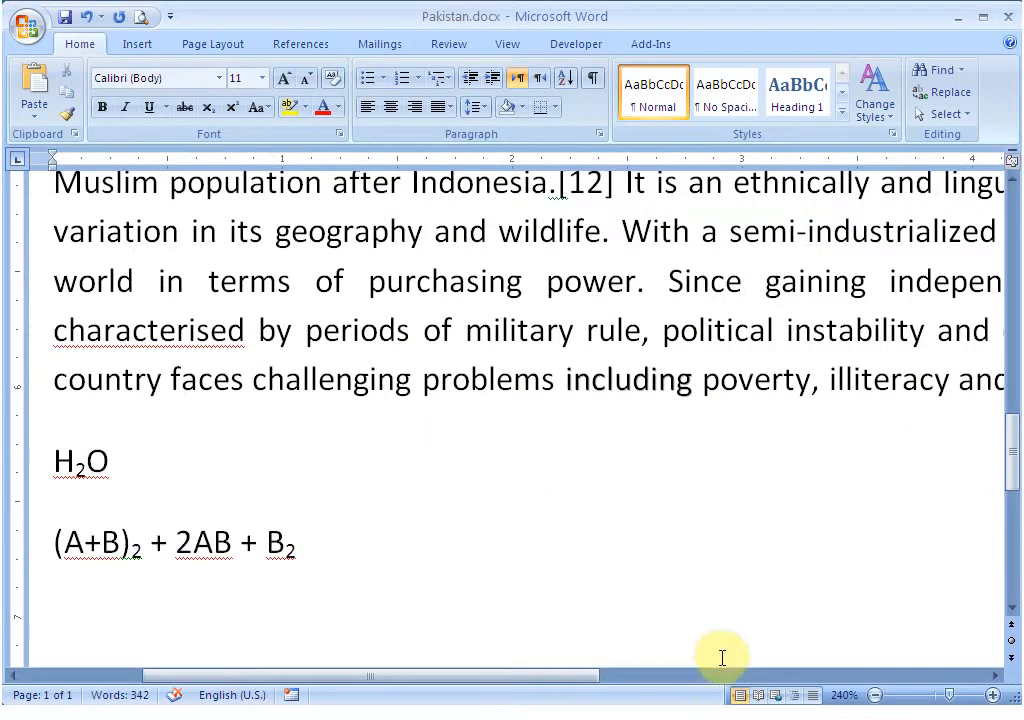
Set the font size of the word "including" to 48.
left_click_drag(552, 681, 674, 686)
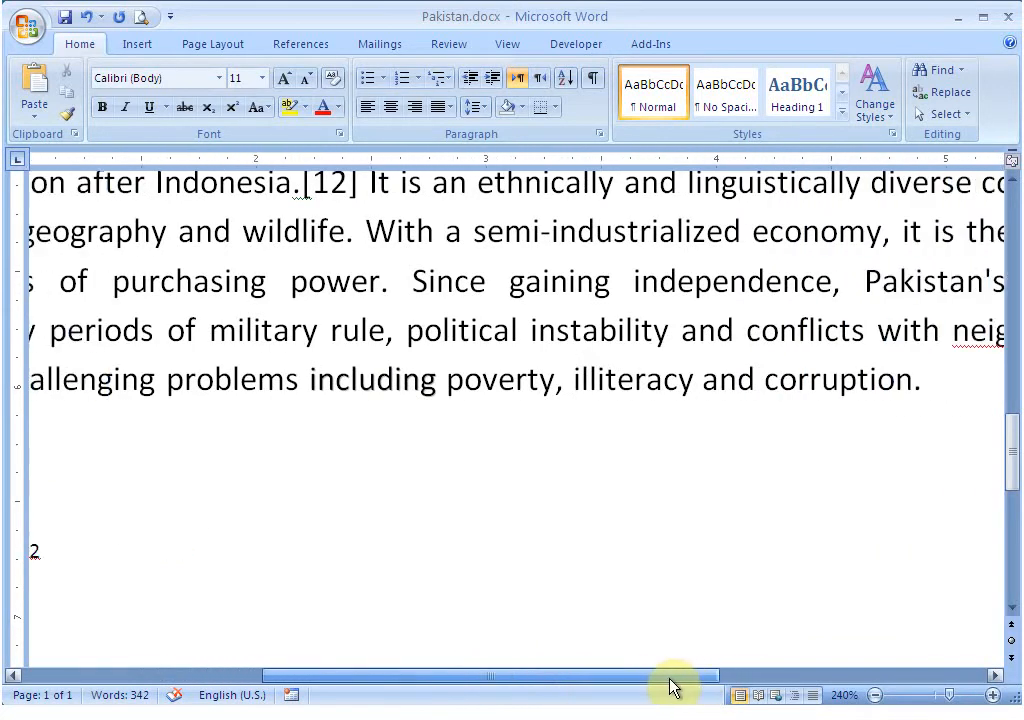
left_click_drag(436, 383, 316, 383)
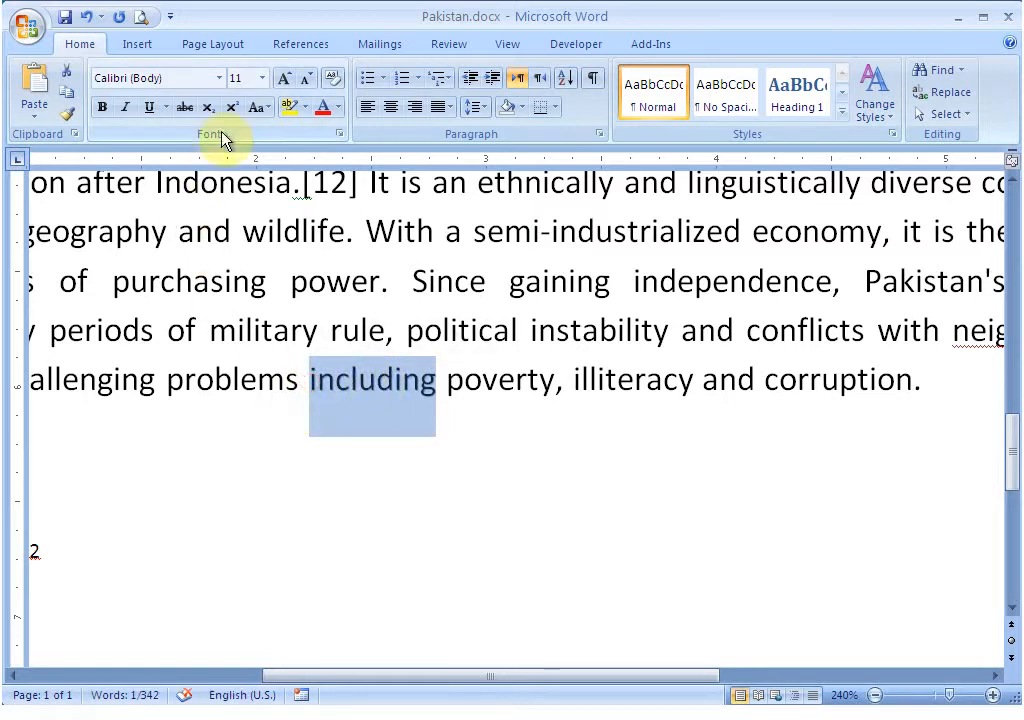
left_click(262, 78)
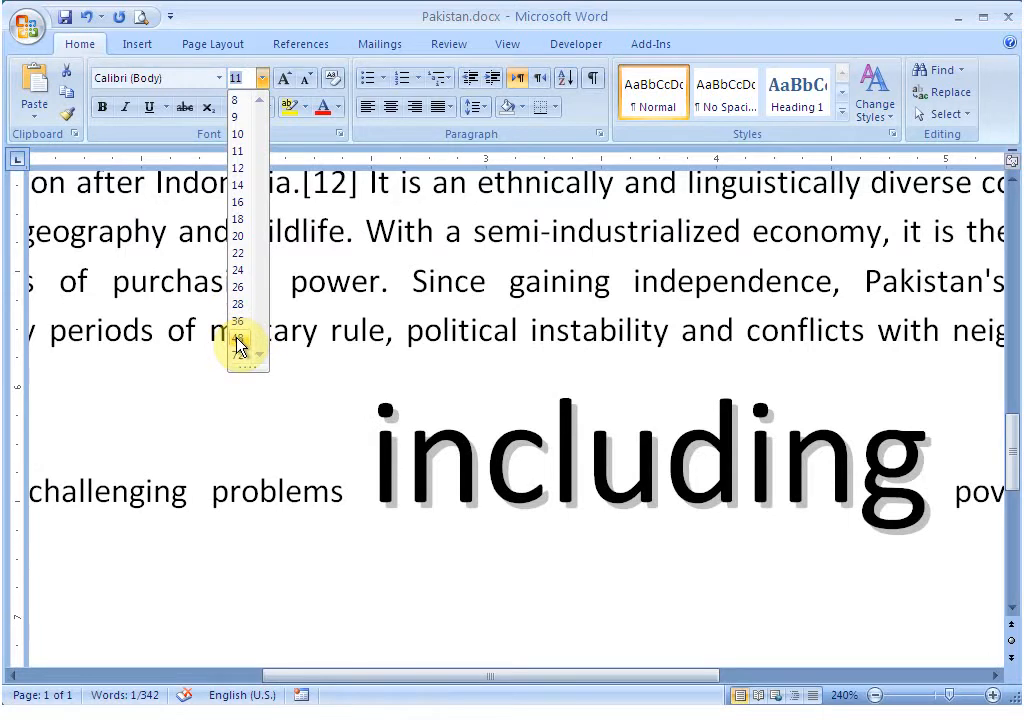
left_click(238, 339)
left_click(331, 473)
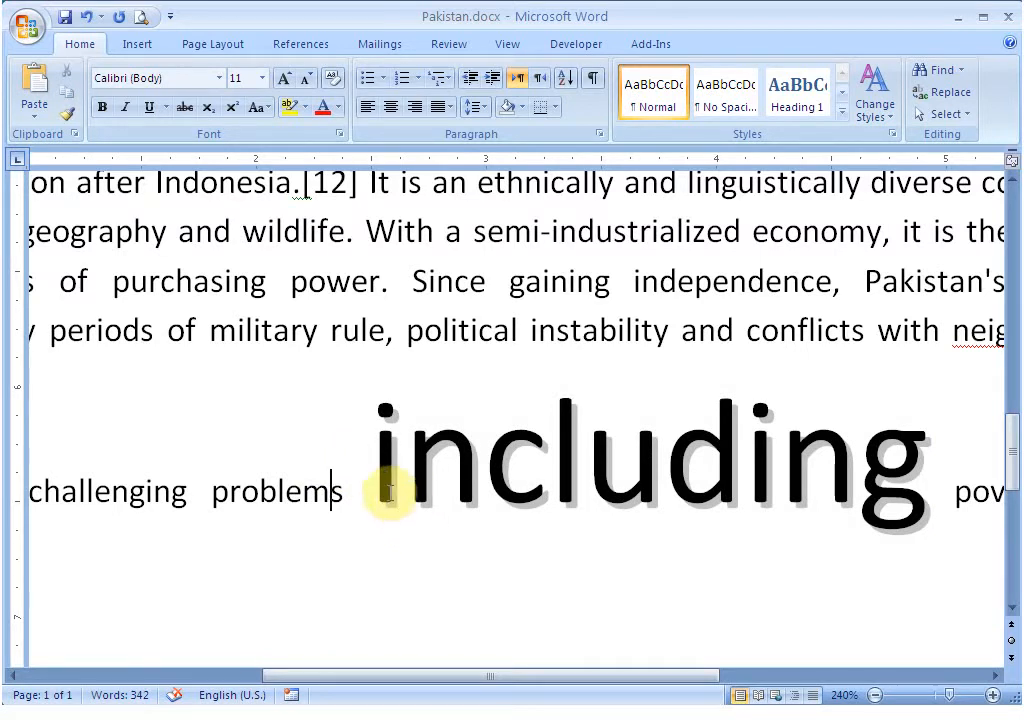
Replace the Shadow effect on the enlarged word "including" with the Outline effect.
left_click_drag(376, 476, 898, 505)
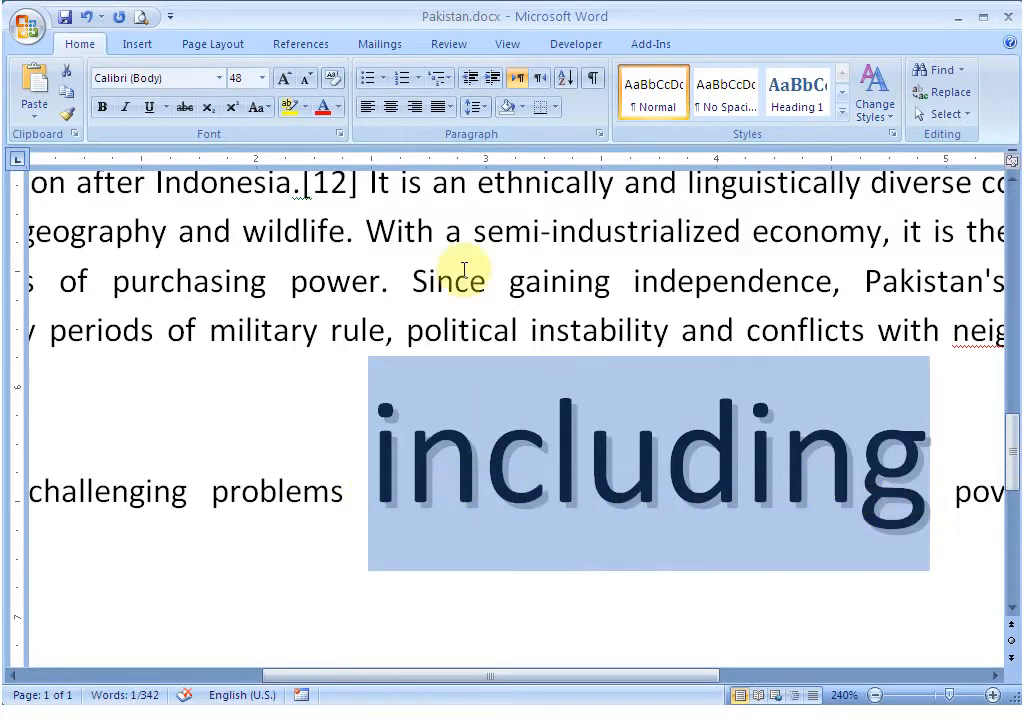
left_click(339, 134)
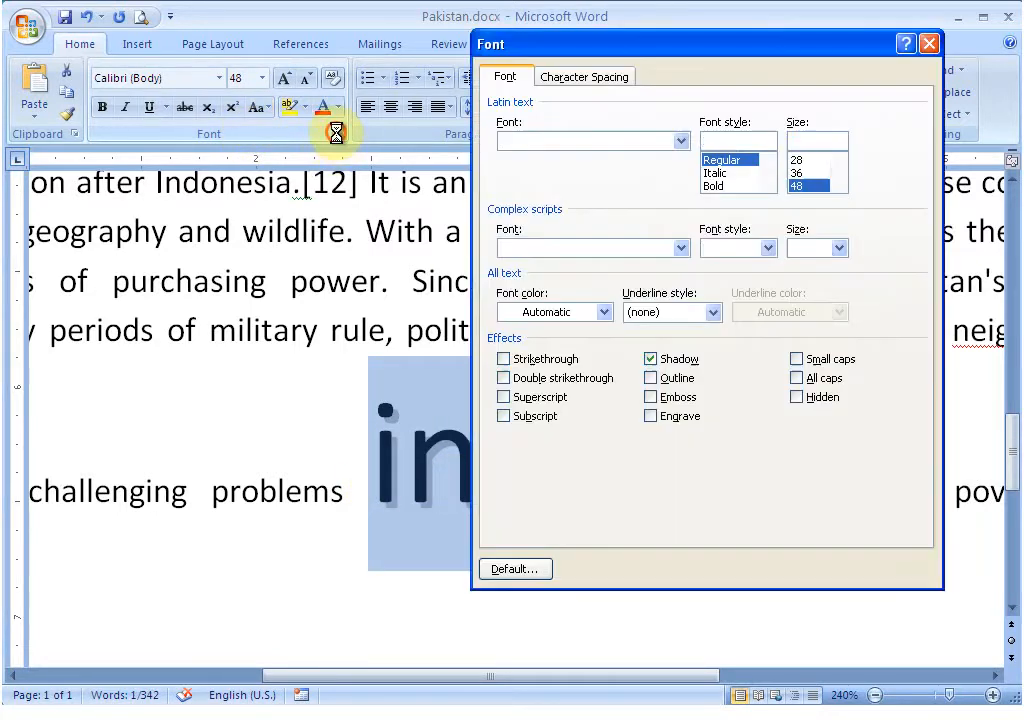
left_click(683, 362)
left_click(676, 379)
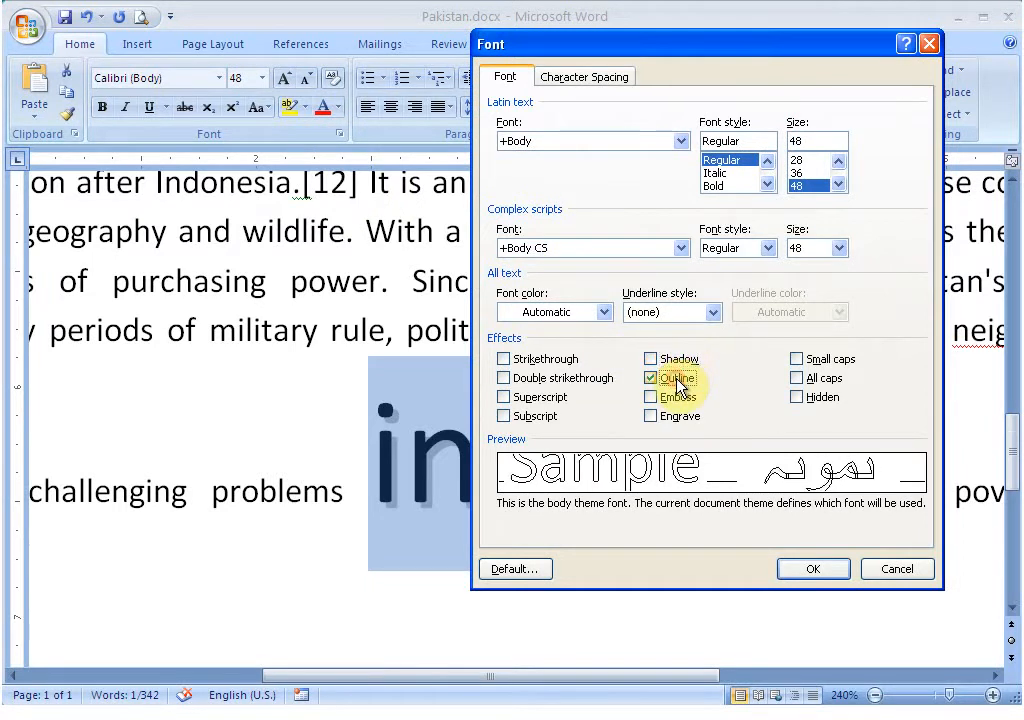
left_click(805, 569)
left_click(593, 588)
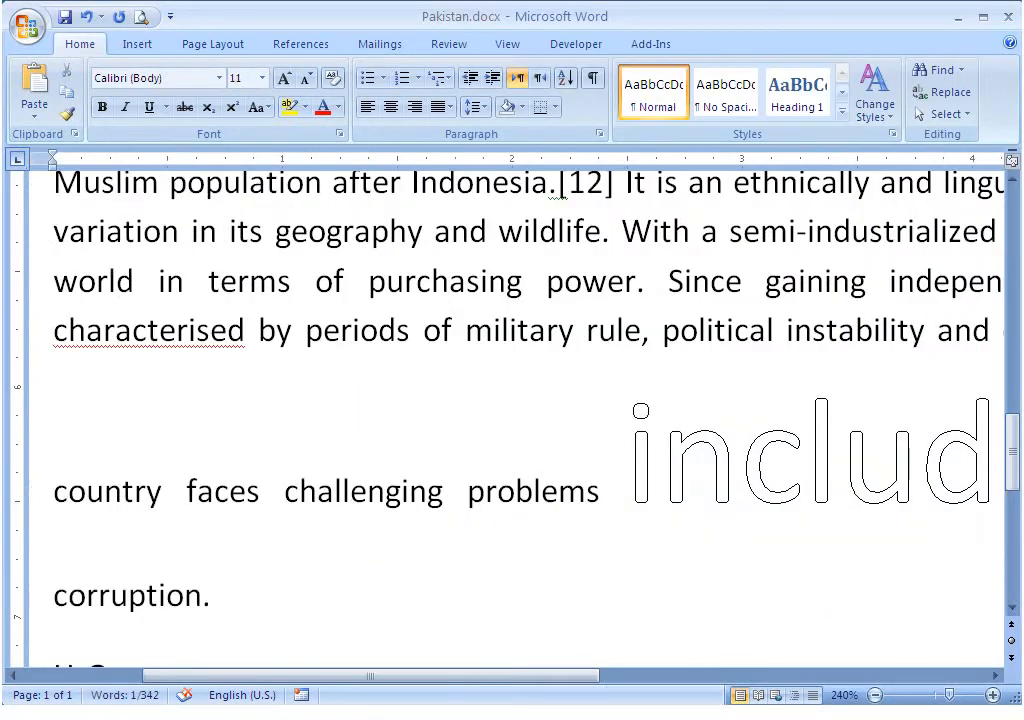
left_click_drag(551, 677, 760, 688)
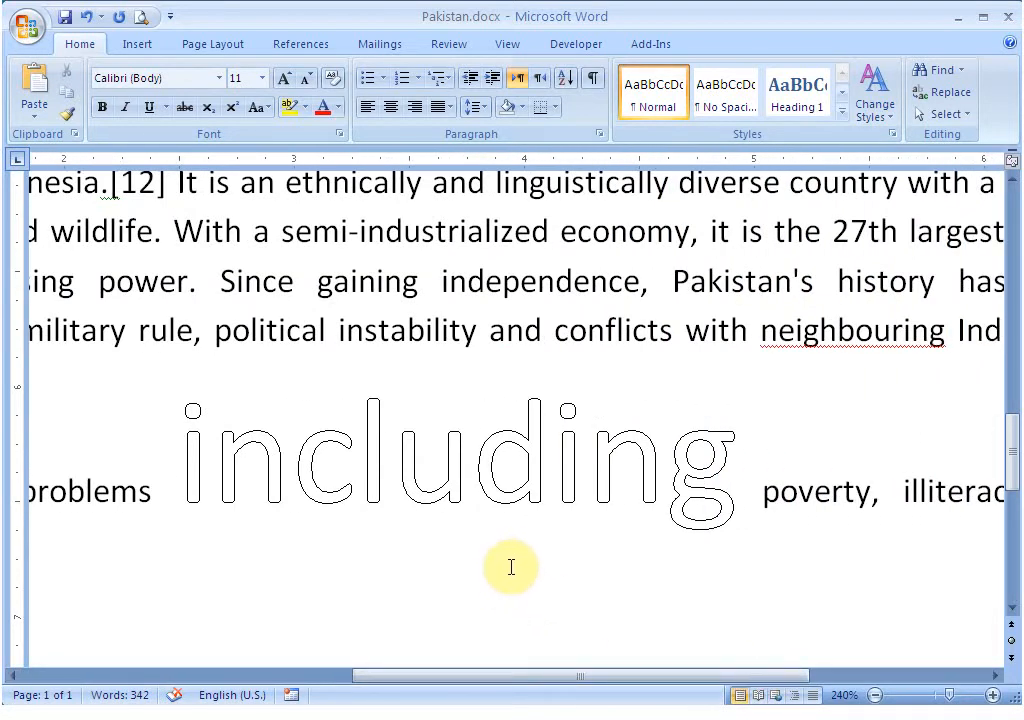
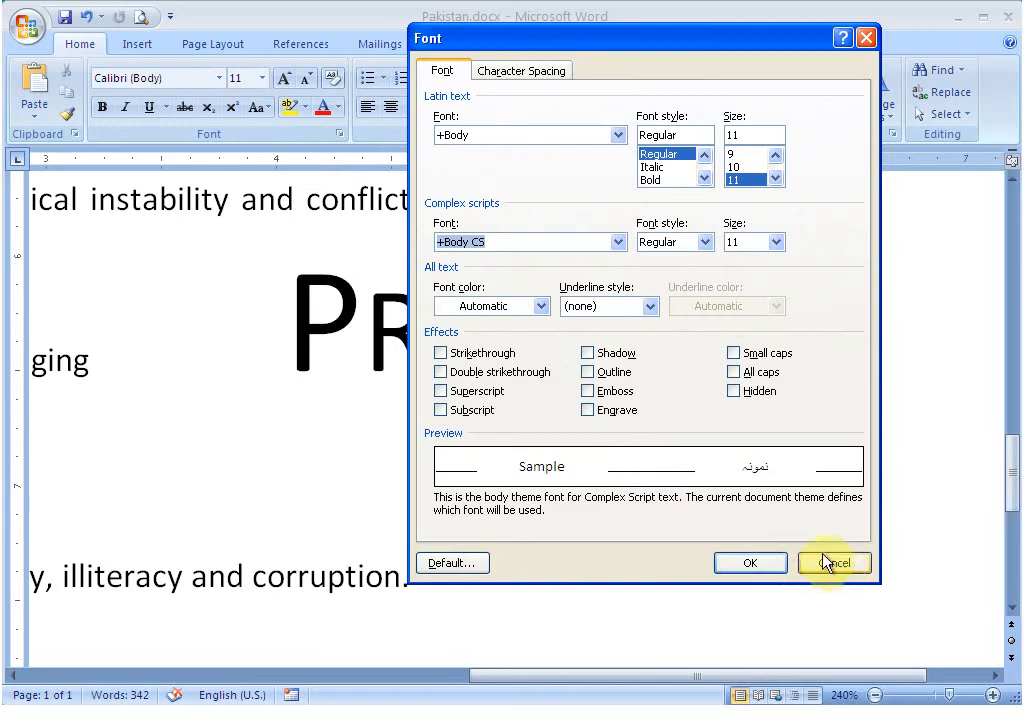
Apply the All caps font effect to the word "corruption" at the end of the paragraph.
left_click(836, 566)
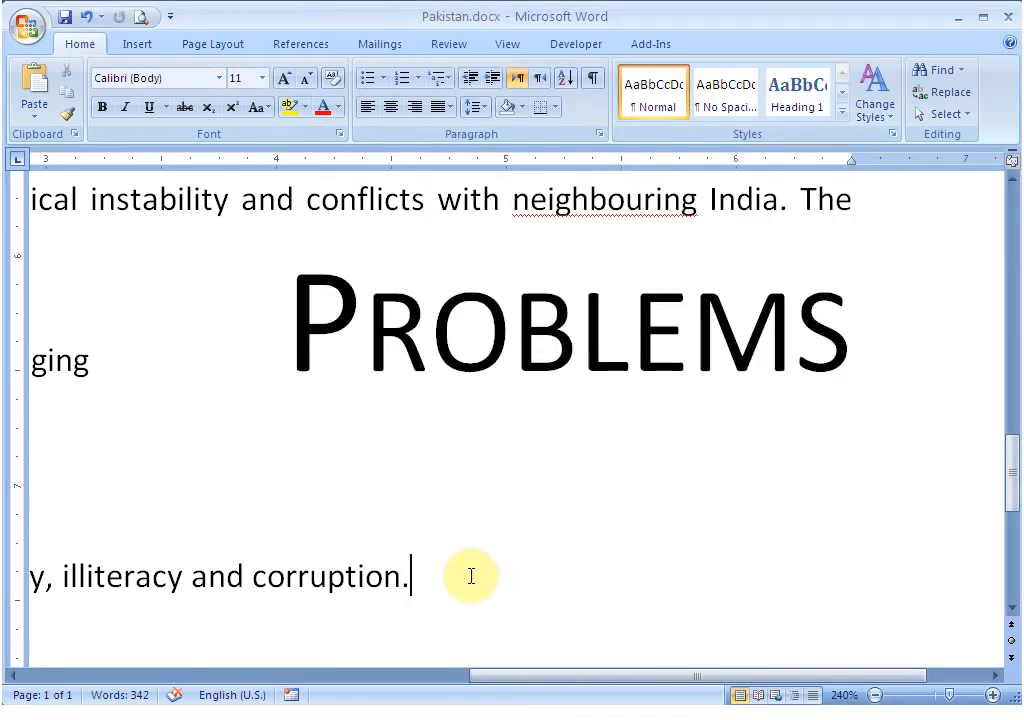
left_click_drag(253, 590, 407, 581)
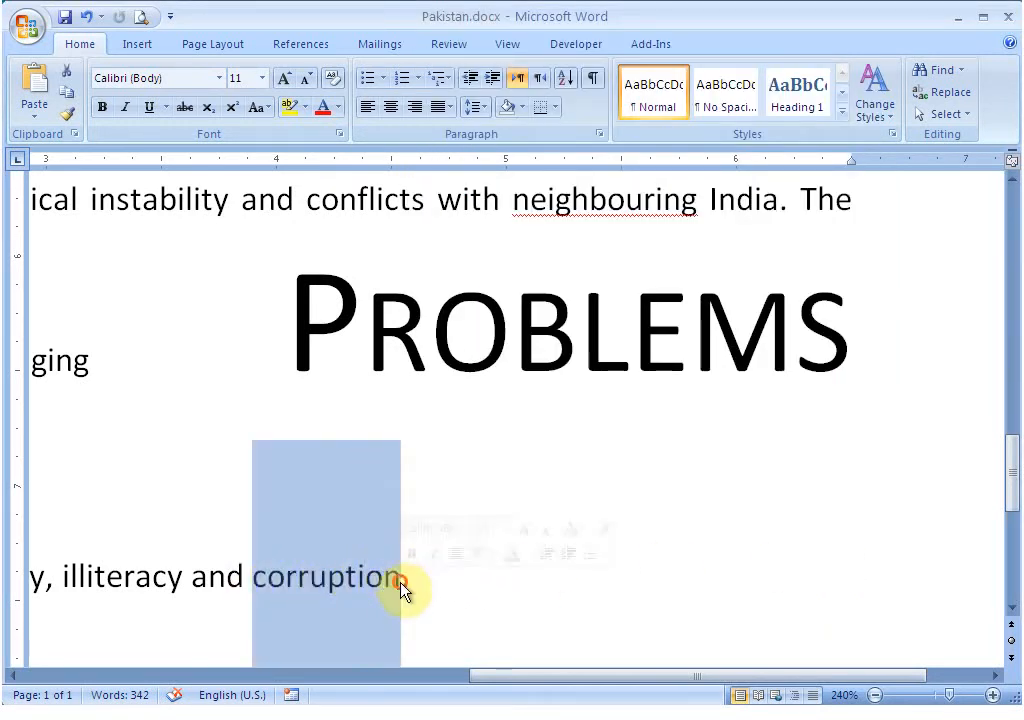
left_click(339, 133)
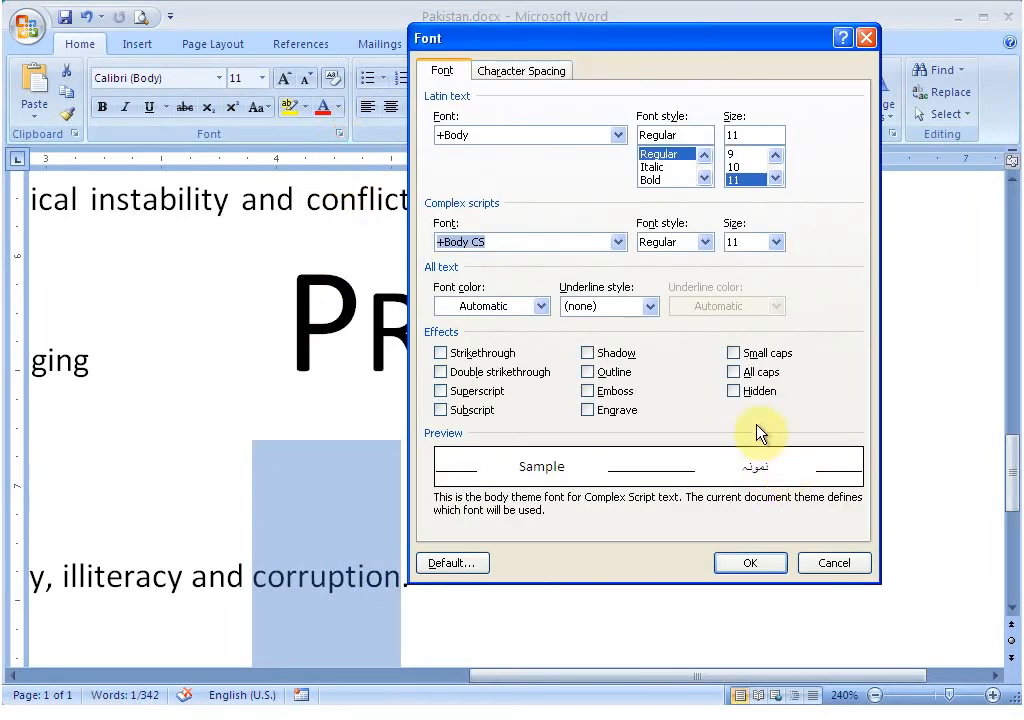
left_click(757, 378)
left_click(750, 566)
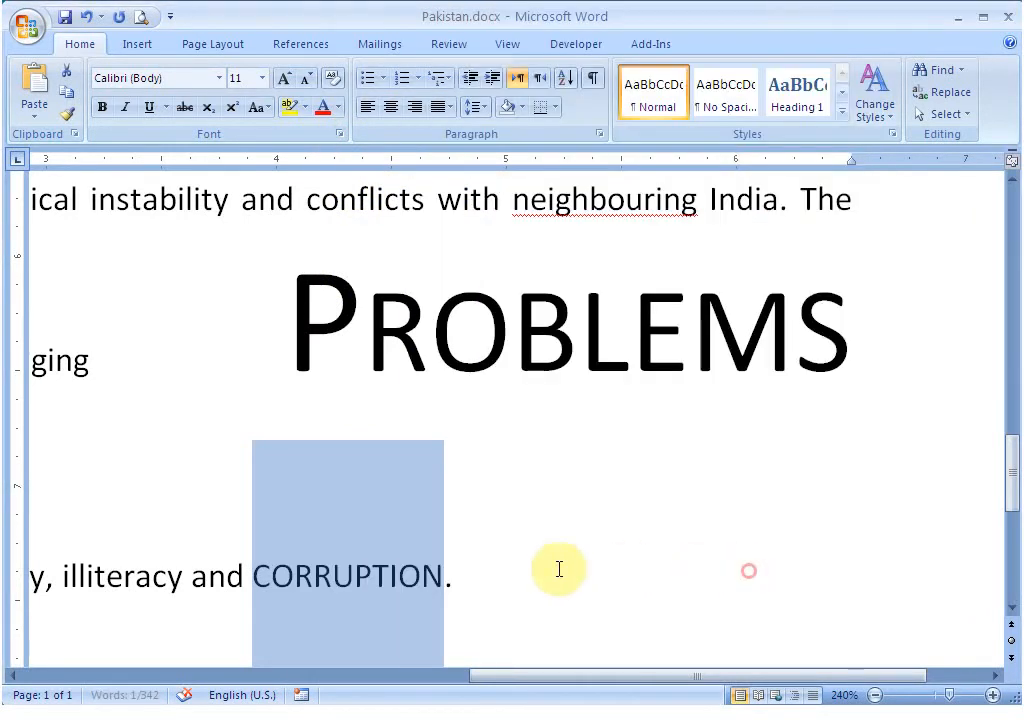
left_click(485, 569)
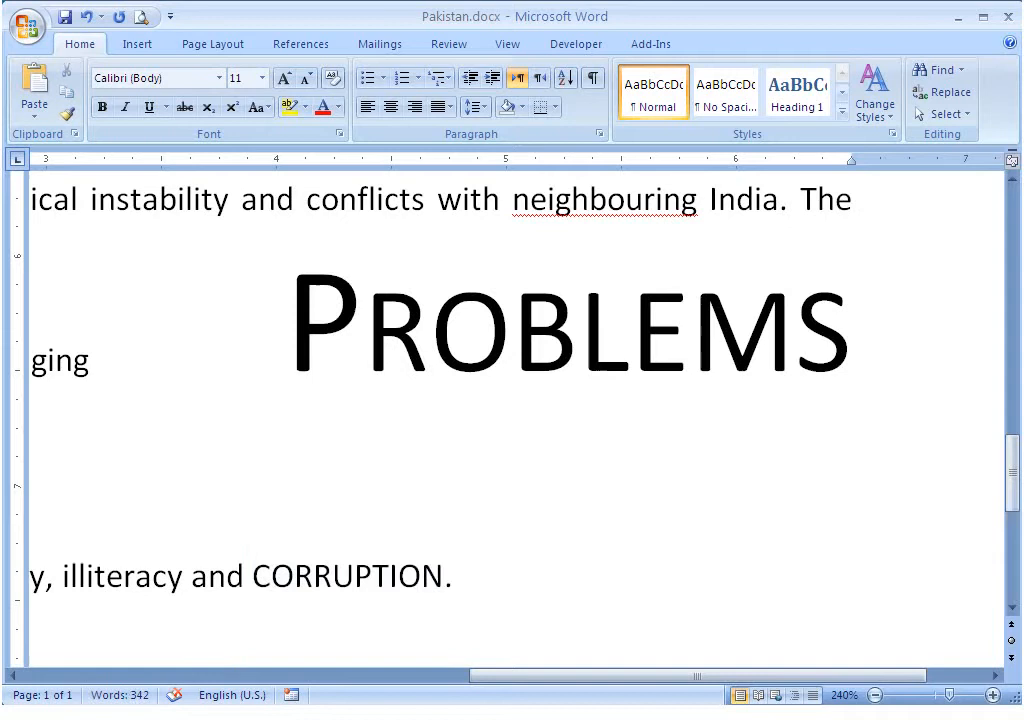
Replace the All caps effect on the word "corruption" with the Hidden effect.
left_click_drag(443, 565, 251, 566)
left_click(339, 133)
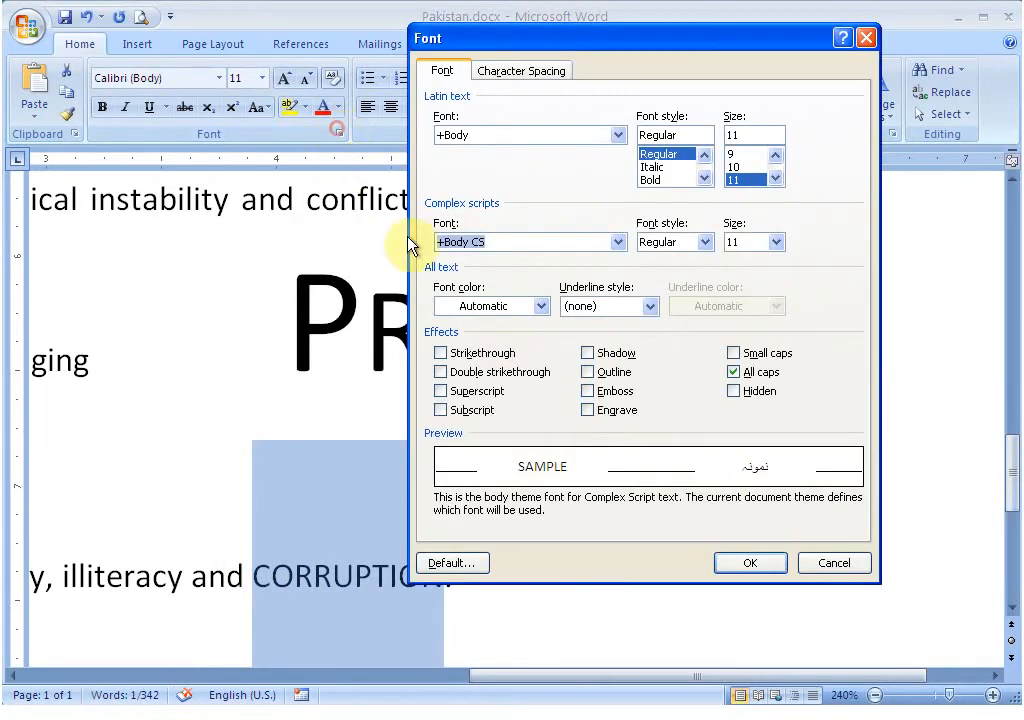
left_click(737, 373)
left_click(737, 392)
left_click(750, 564)
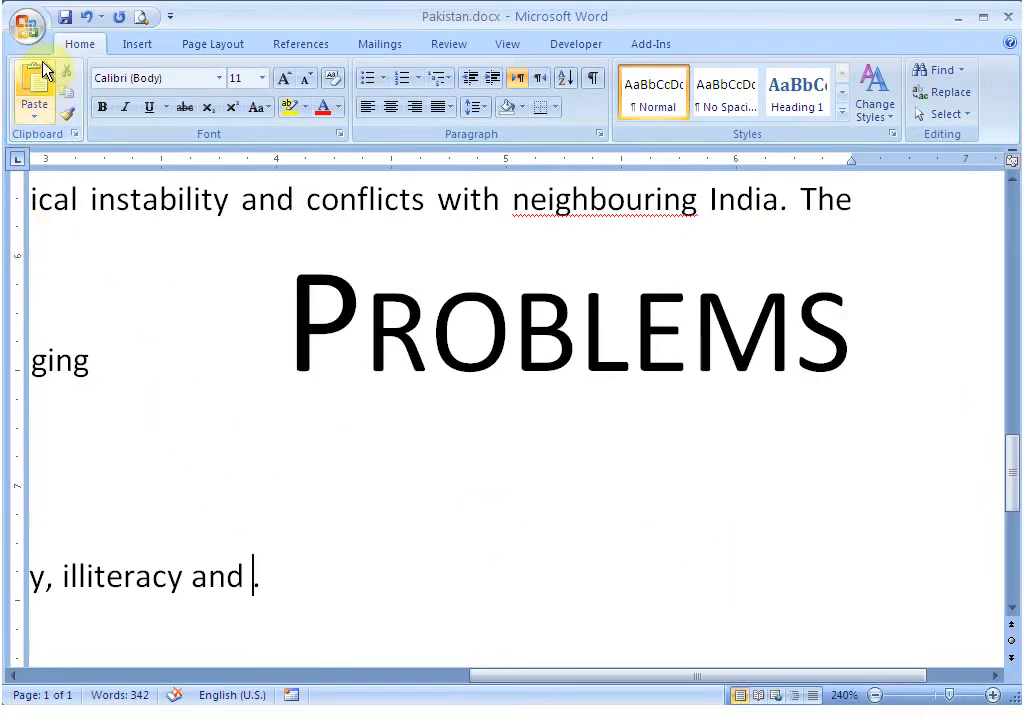
Turn on the display option that always shows hidden text on the screen.
left_click(33, 38)
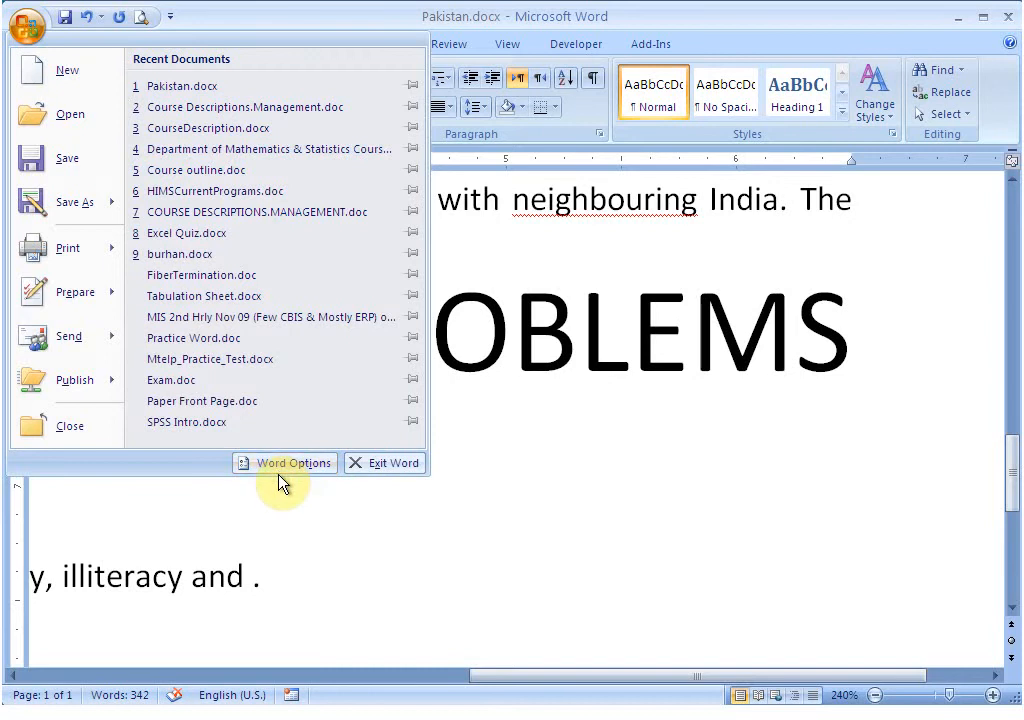
left_click(285, 462)
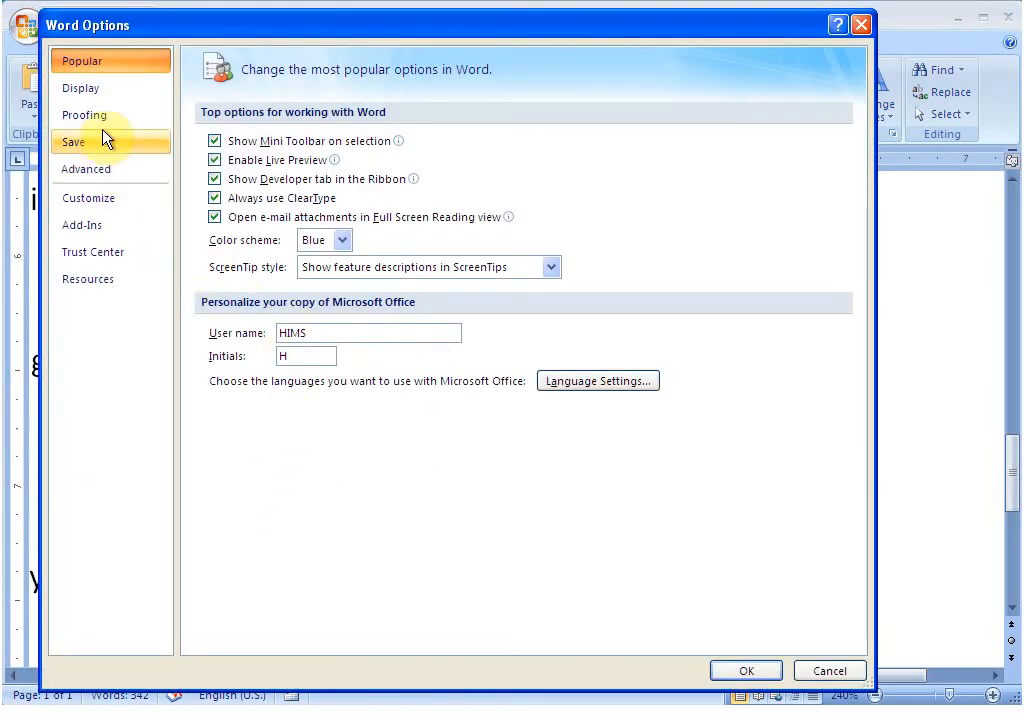
left_click(105, 88)
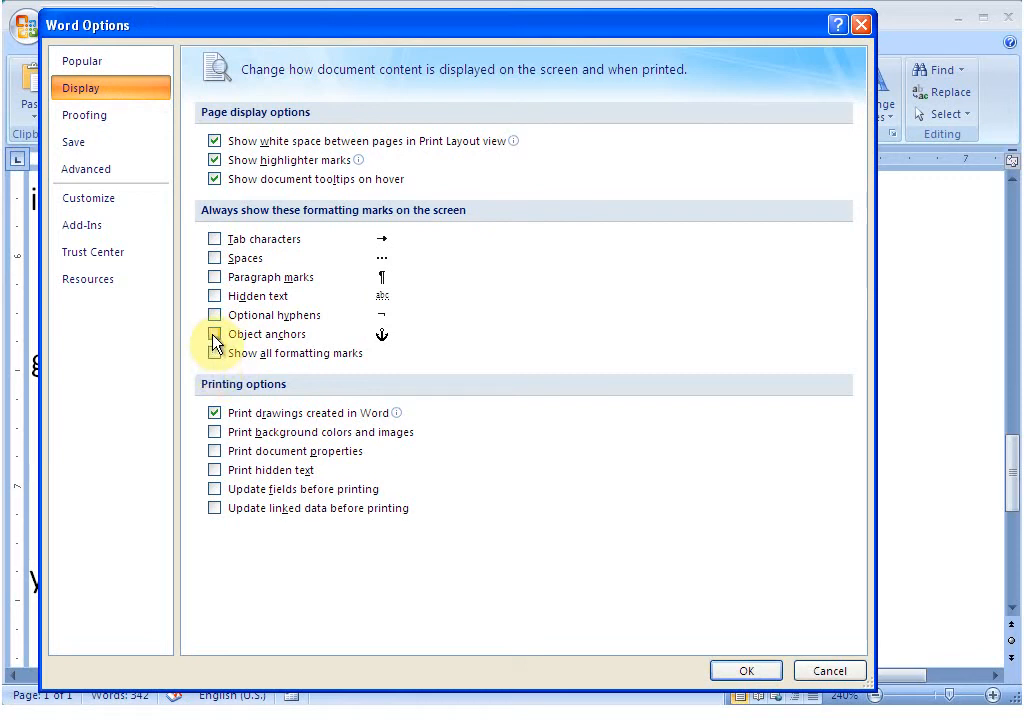
left_click(214, 296)
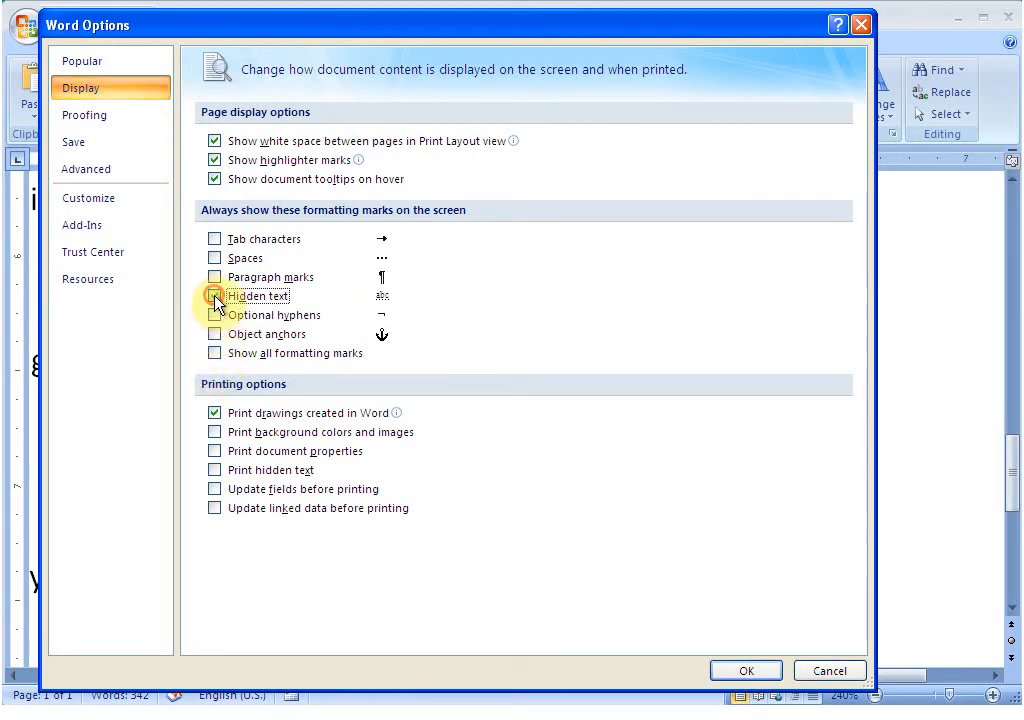
left_click(742, 672)
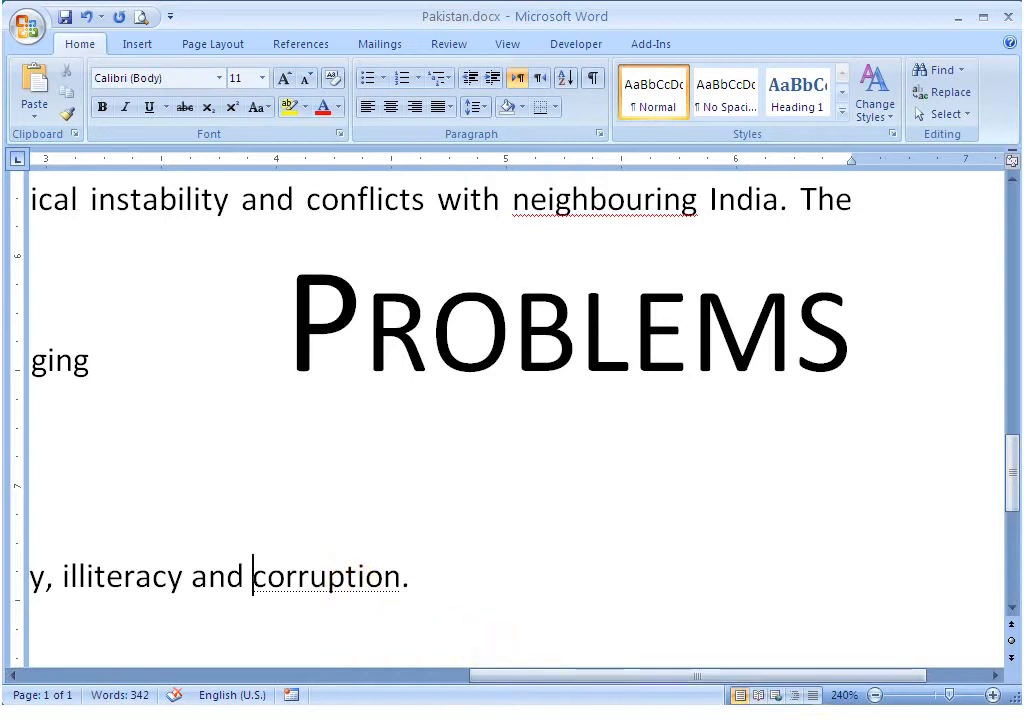
Review the formatted text from the formulas up to the "Pakistan" heading at 120% zoom.
left_click(875, 695)
left_click(875, 695)
left_click(875, 695)
left_click(875, 695)
left_click(875, 695)
left_click(875, 695)
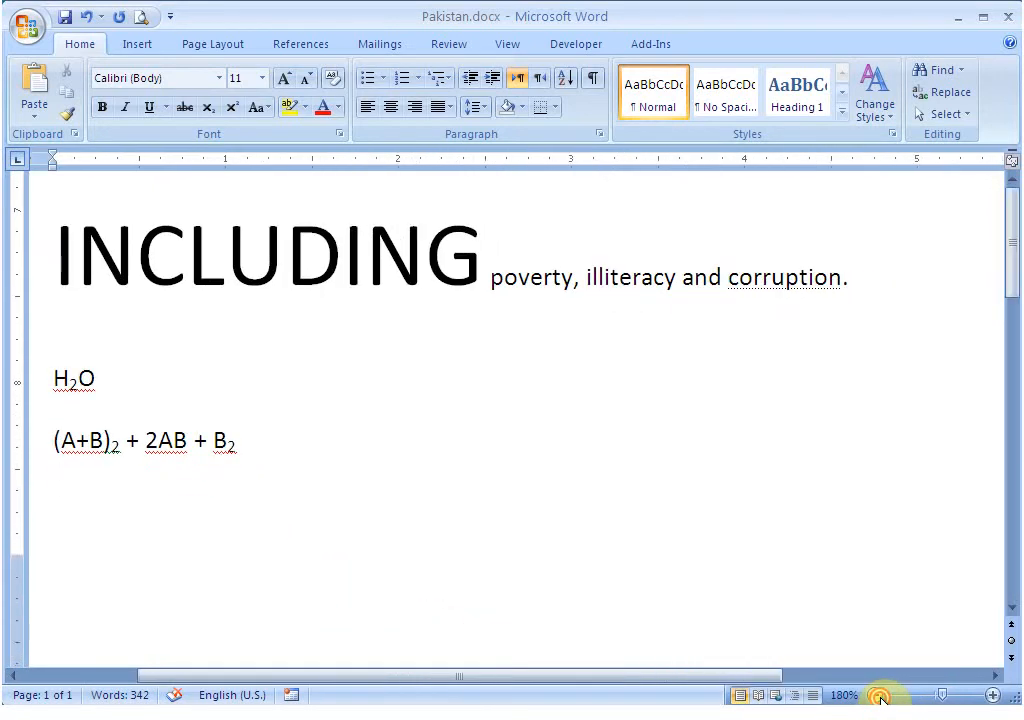
left_click(877, 696)
left_click(877, 696)
left_click(877, 696)
left_click(877, 696)
left_click(877, 696)
left_click(877, 696)
scroll(695, 605, "up", 3)
scroll(690, 604, "up", 3)
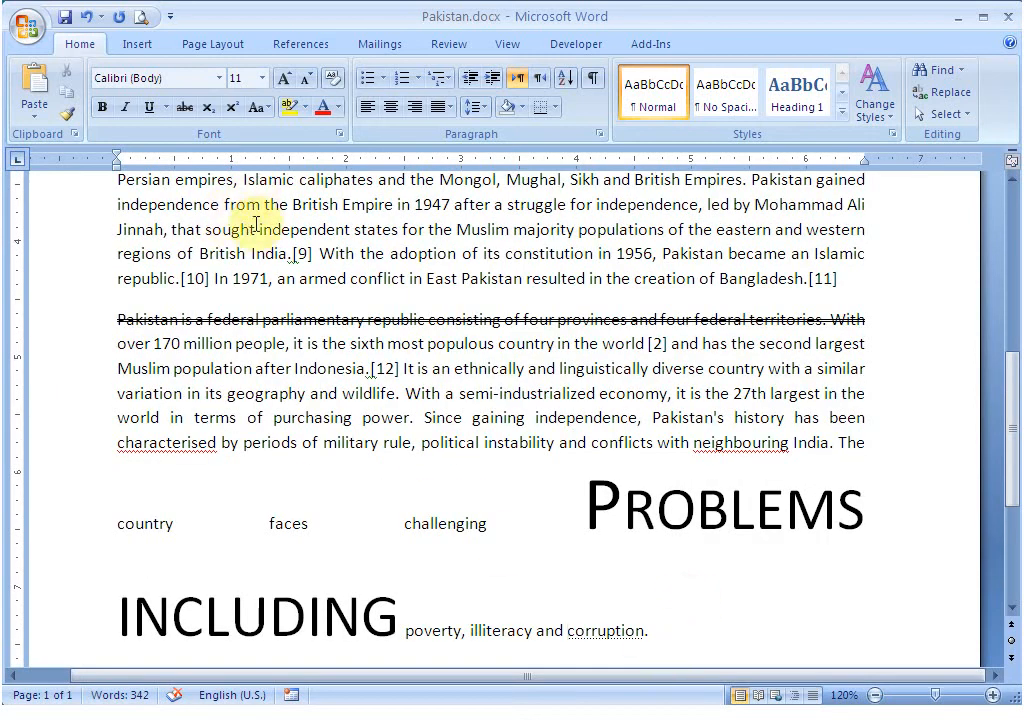
left_click(346, 368)
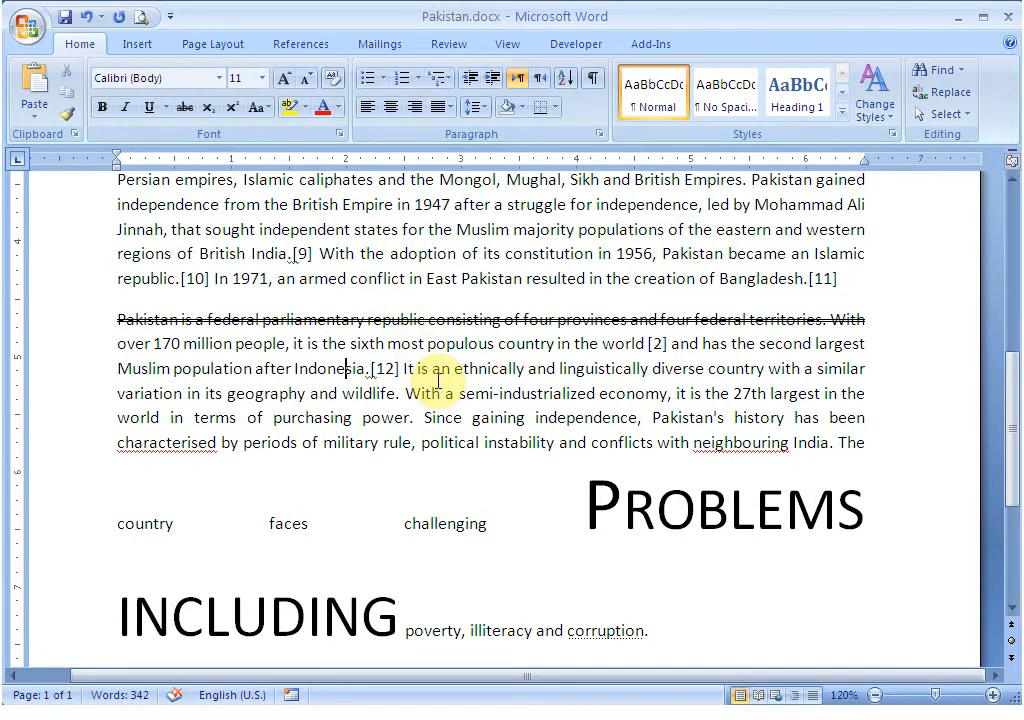
scroll(437, 381, "up", 6)
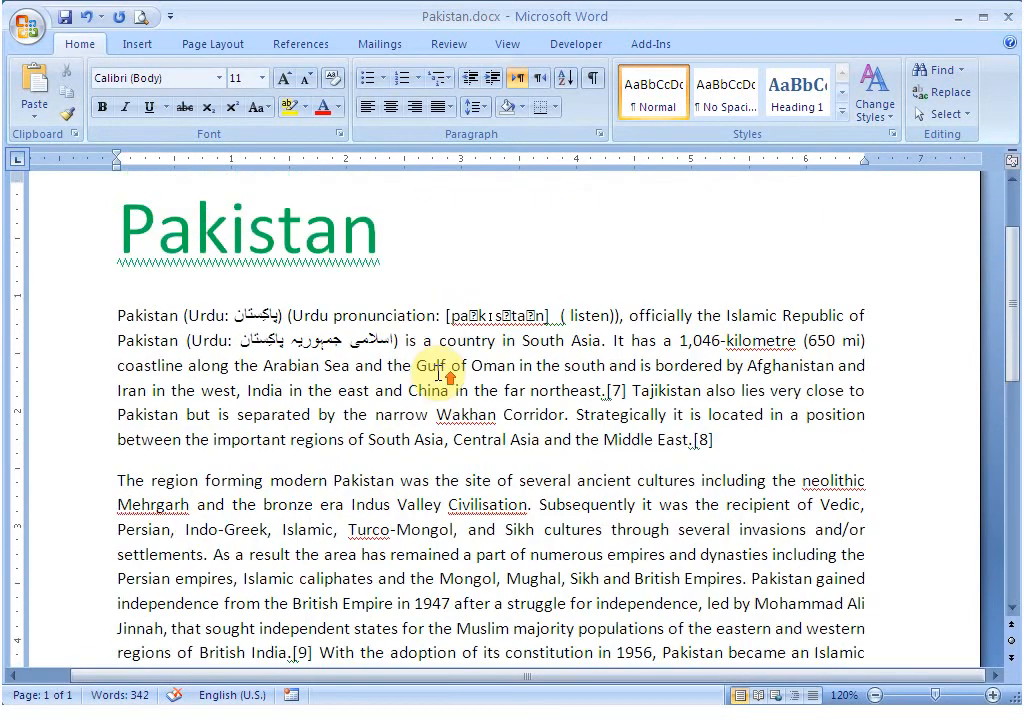
Insert the line "Karachi" above the struck-through paragraph and clear all its formatting.
left_click(306, 228)
scroll(318, 243, "down", 5)
scroll(320, 243, "up", 3)
left_click(112, 547)
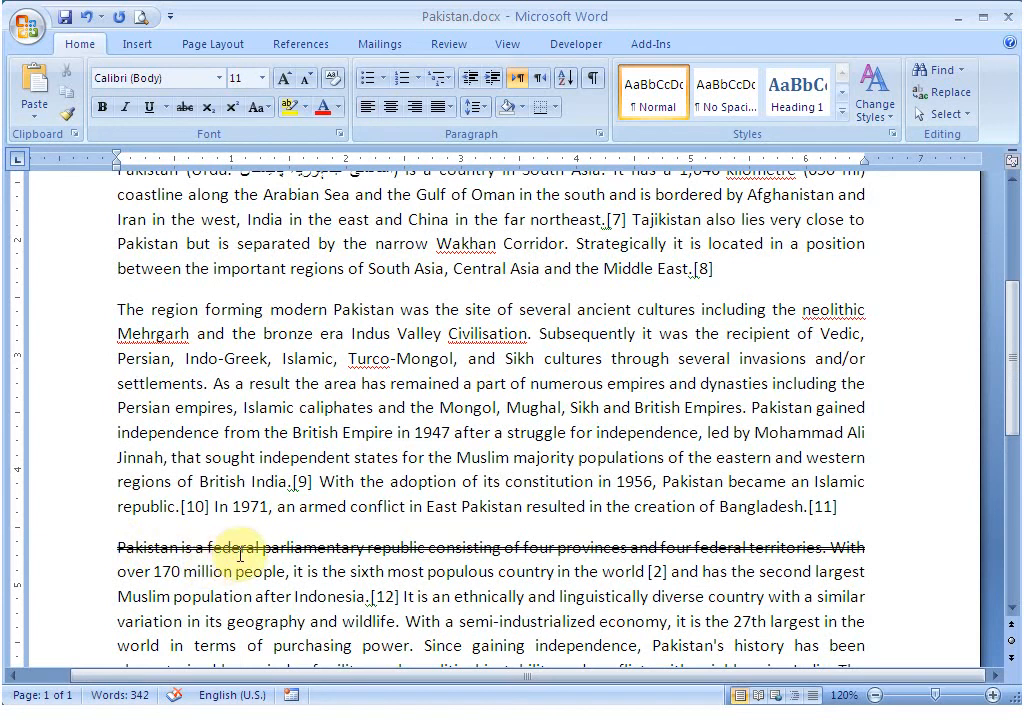
key("Return")
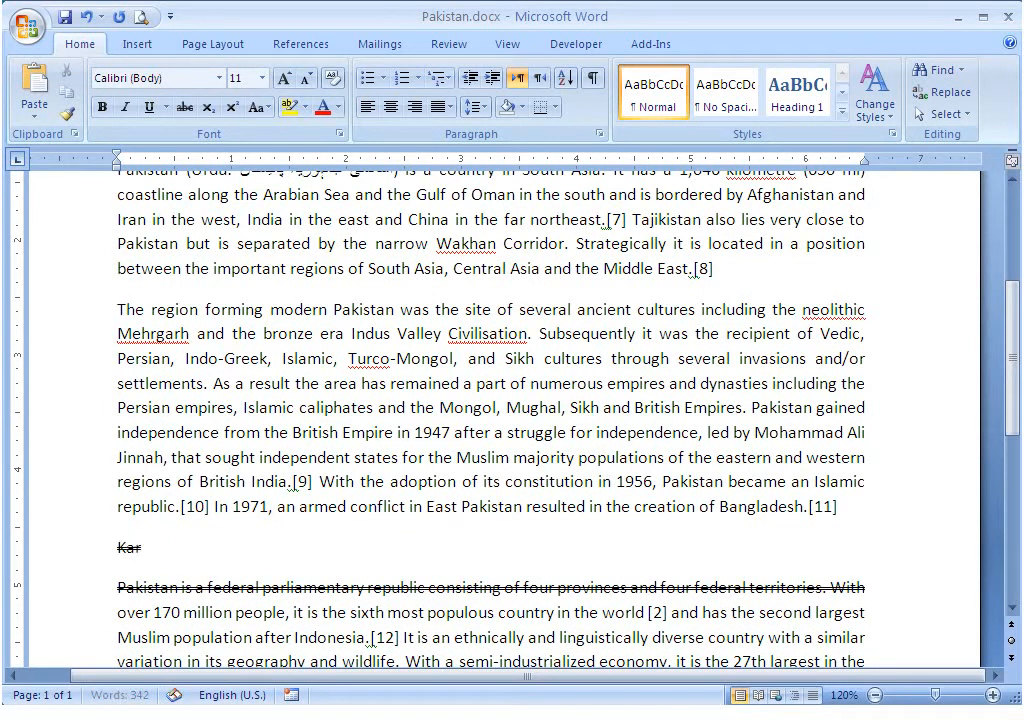
type("Karachi")
left_click(113, 545)
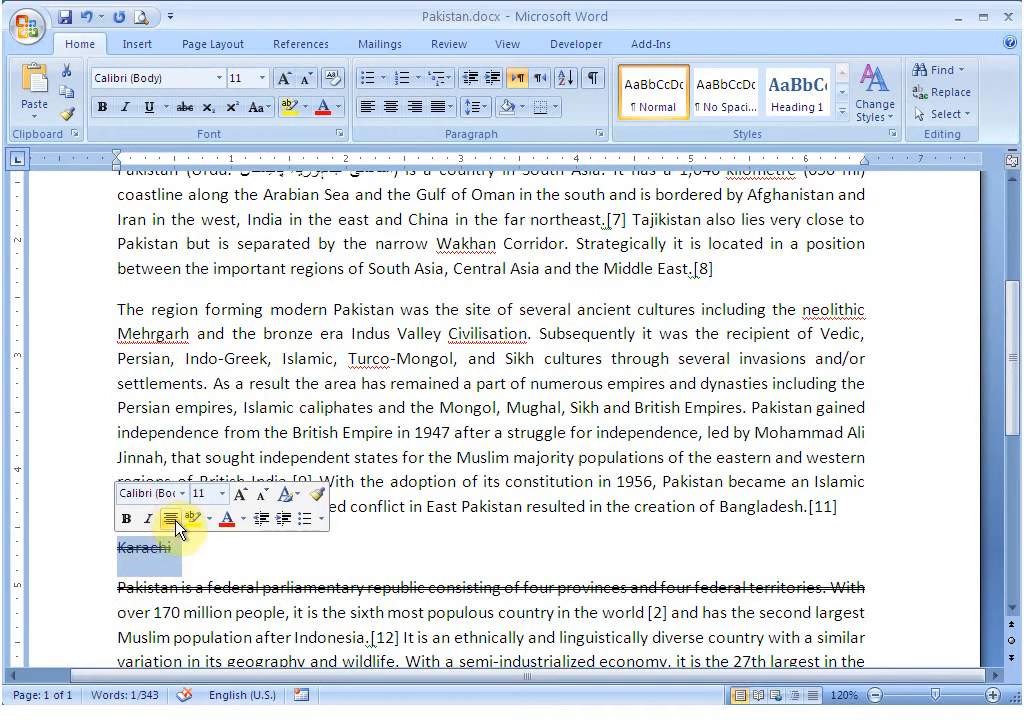
left_click(336, 79)
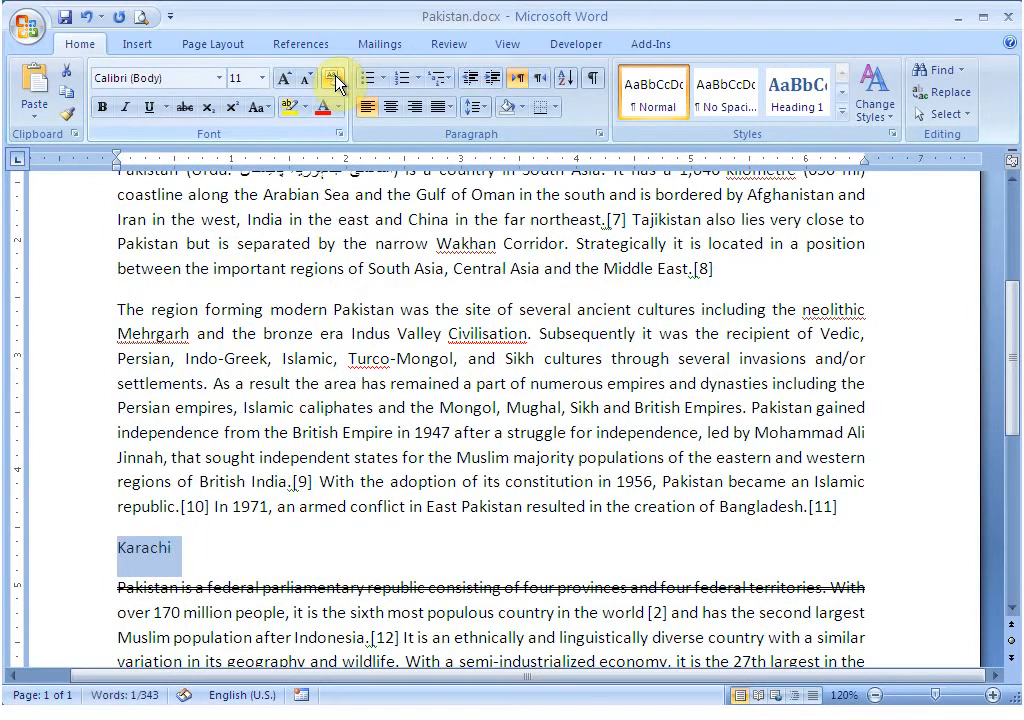
Copy the formatting of the "Pakistan" heading onto the "Karachi" line with the Format Painter.
scroll(270, 570, "up", 5)
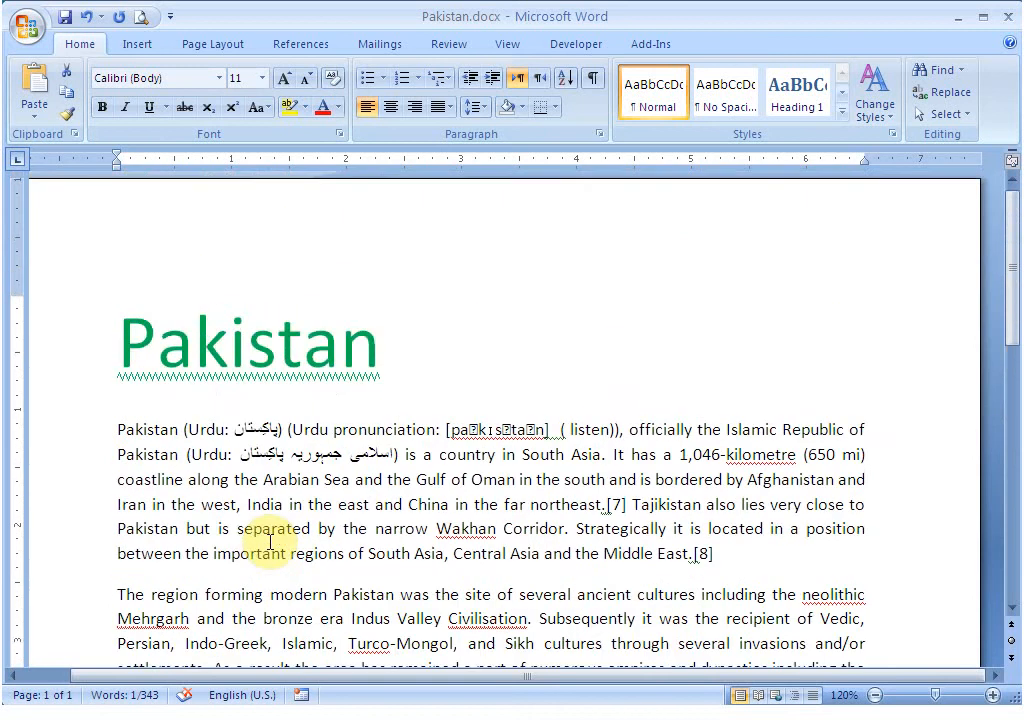
left_click(278, 345)
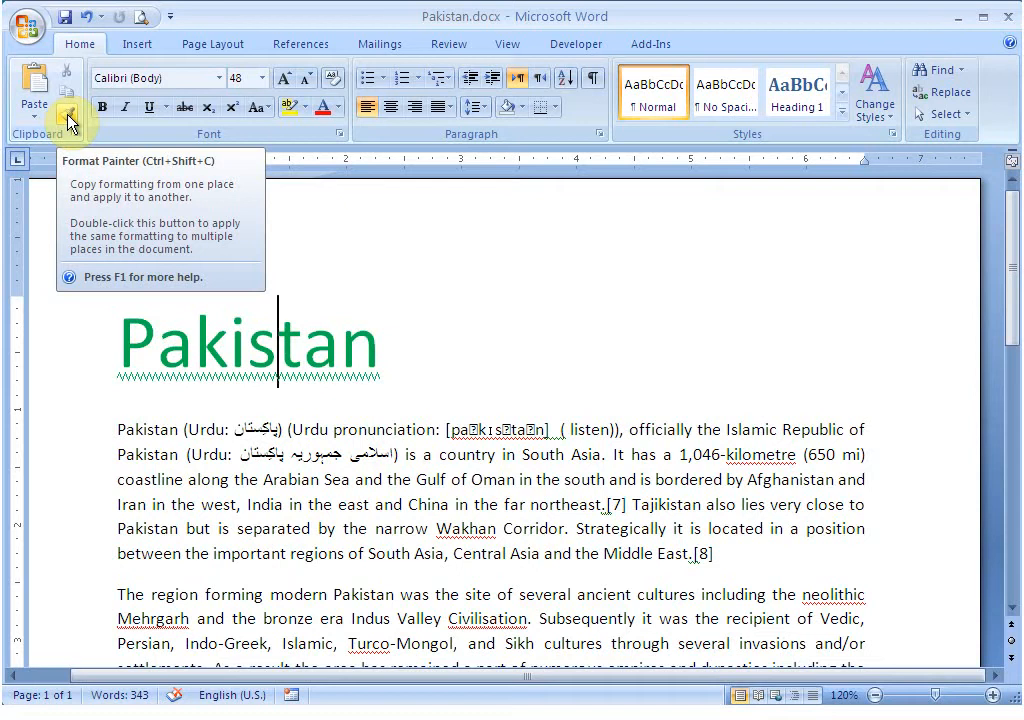
left_click(70, 122)
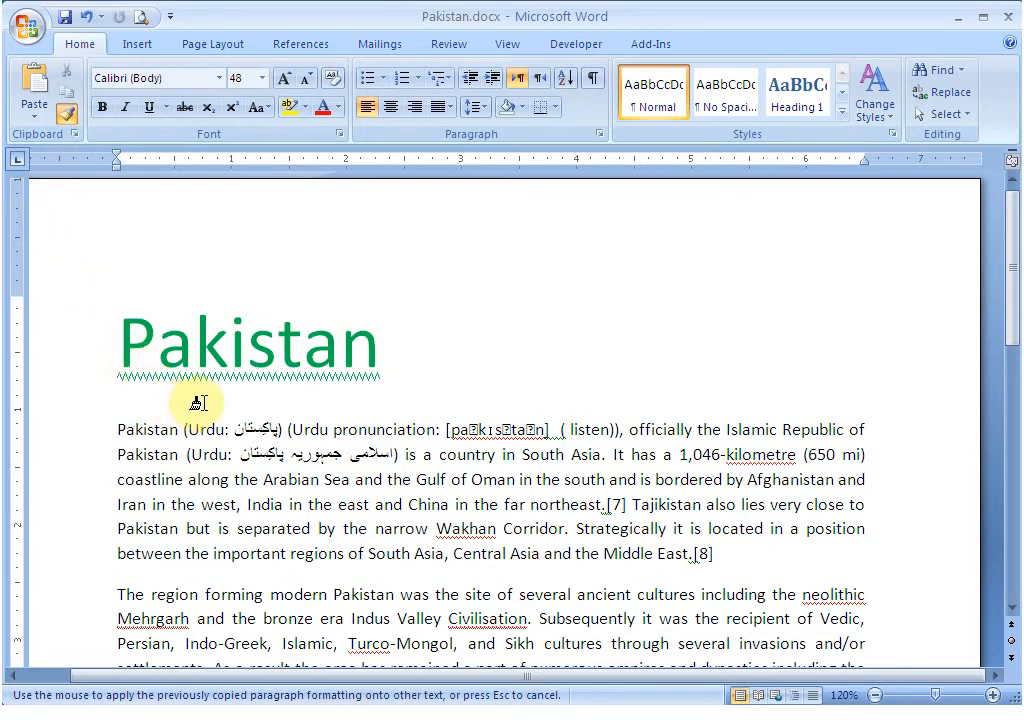
scroll(198, 402, "down", 6)
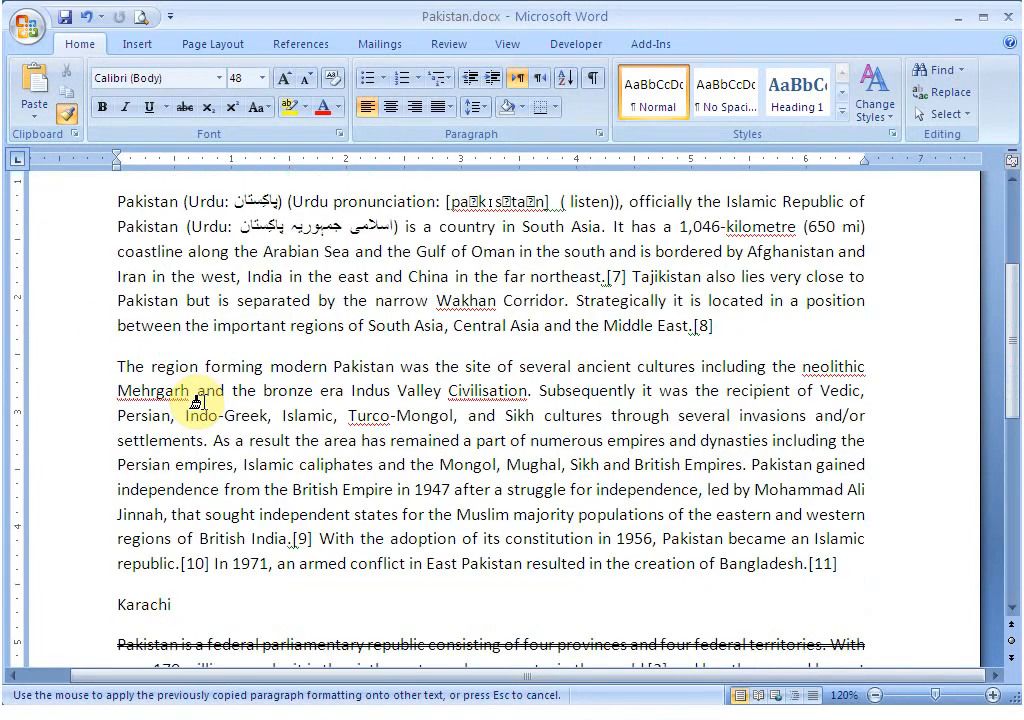
scroll(205, 405, "down", 2)
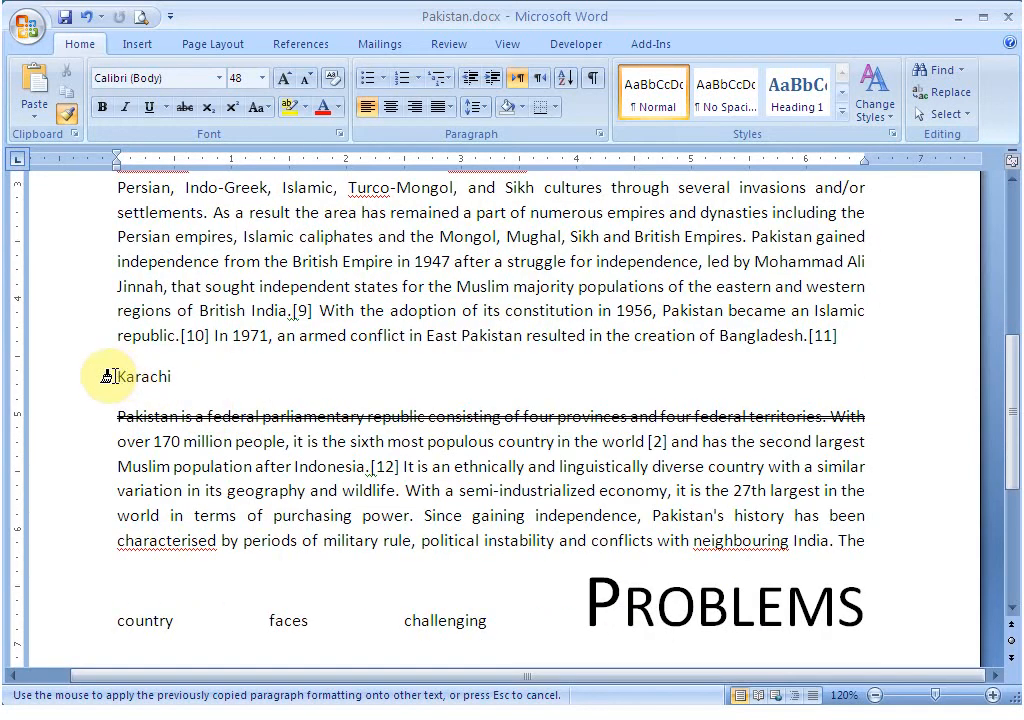
left_click_drag(112, 376, 166, 380)
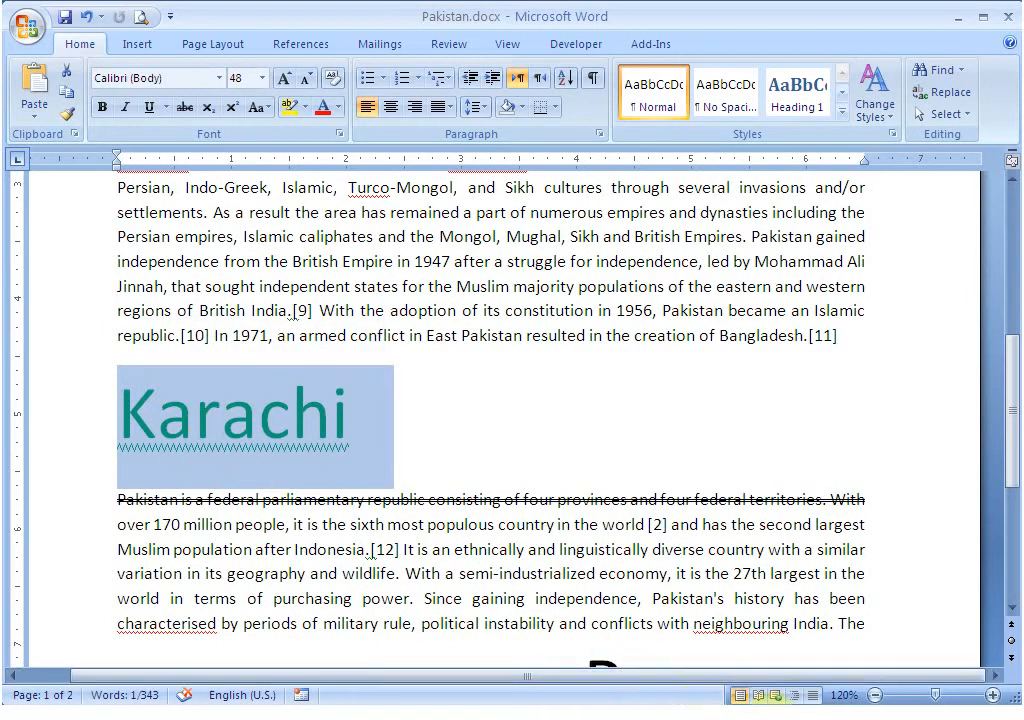
left_click(875, 695)
left_click(875, 695)
left_click(875, 695)
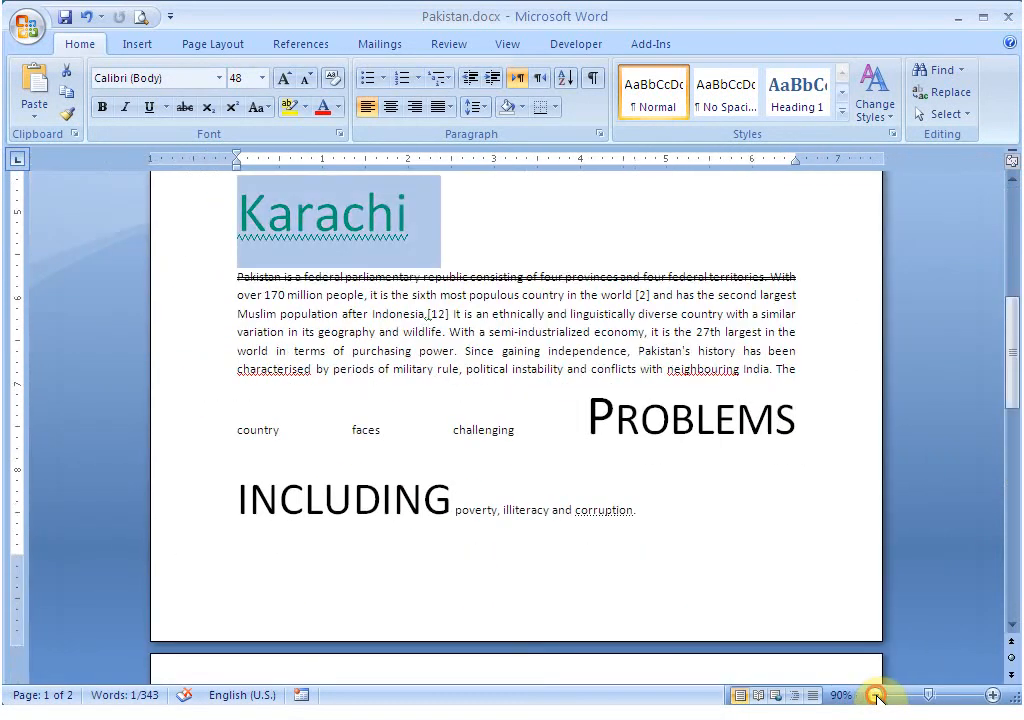
scroll(675, 615, "up", 5)
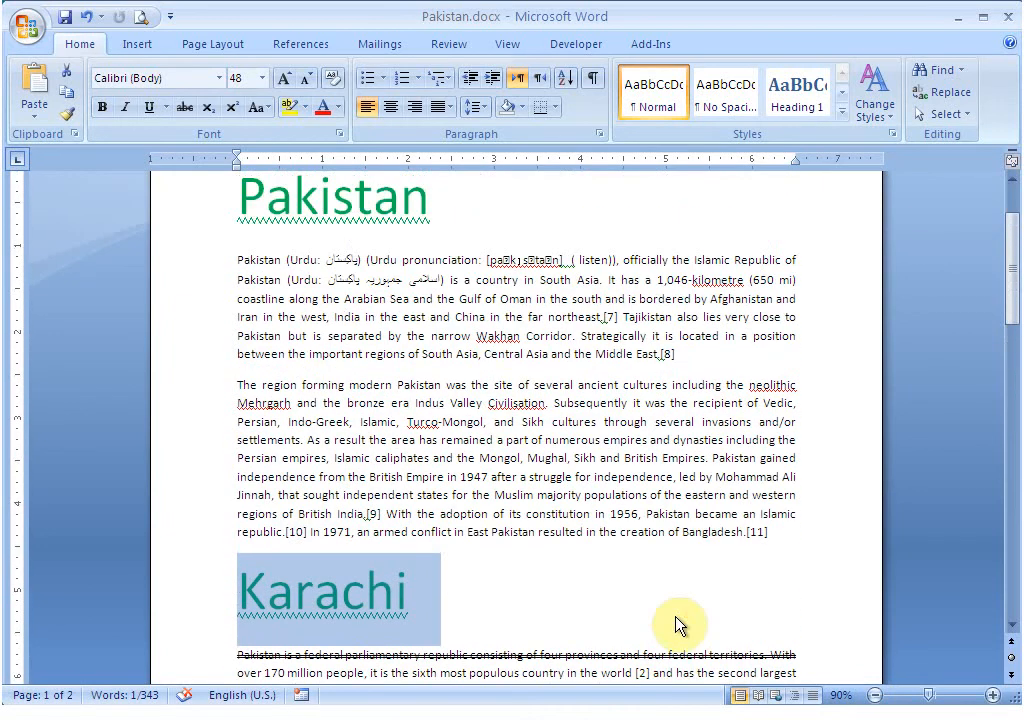
left_click(412, 601)
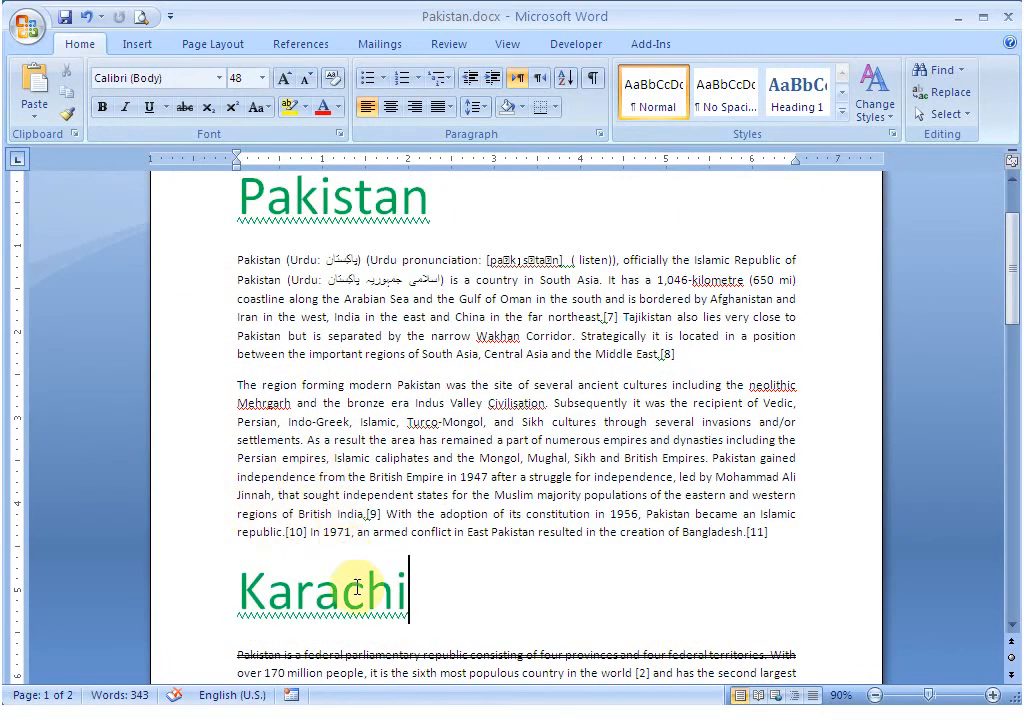
Select the entire content of the document, and clear the selection by placing the cursor in the first body paragraph.
left_click(946, 114)
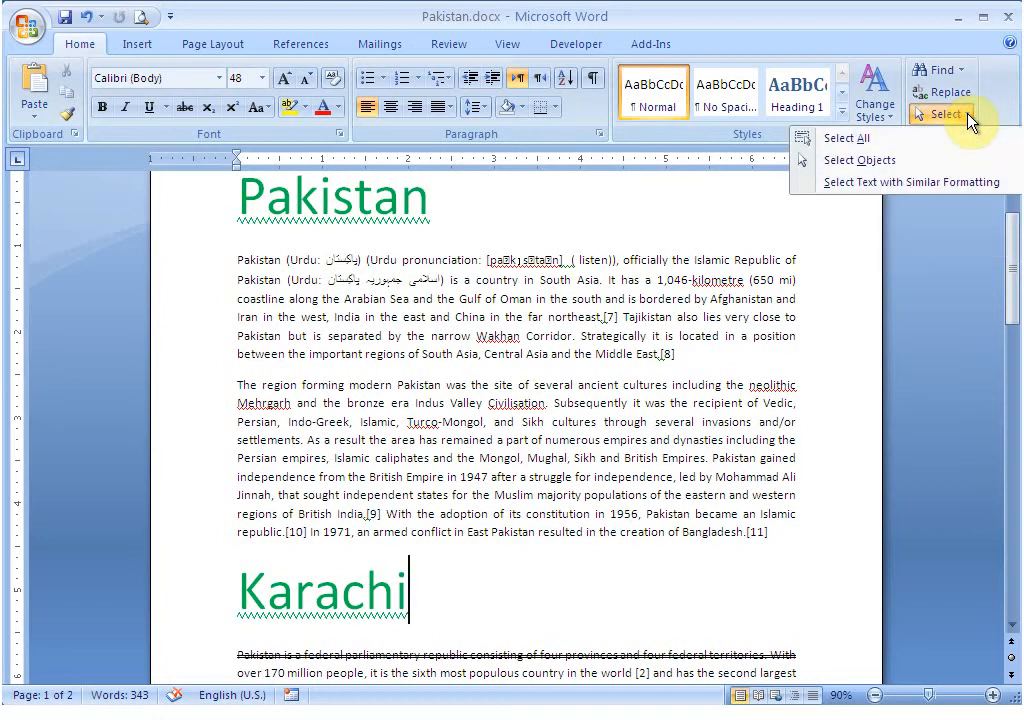
left_click(958, 140)
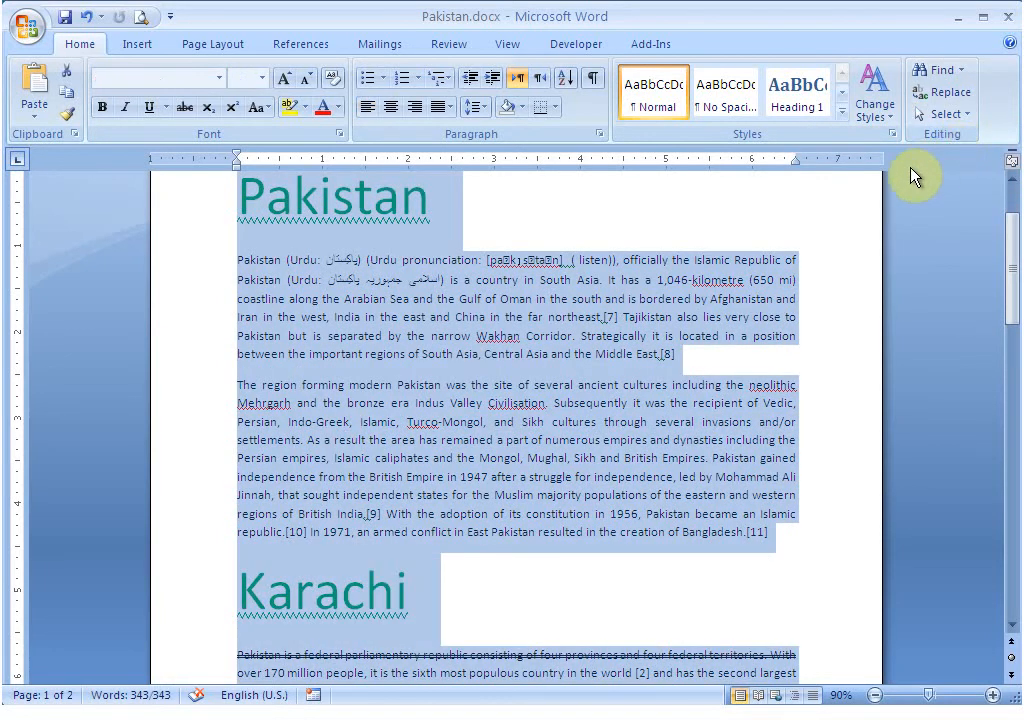
left_click(963, 113)
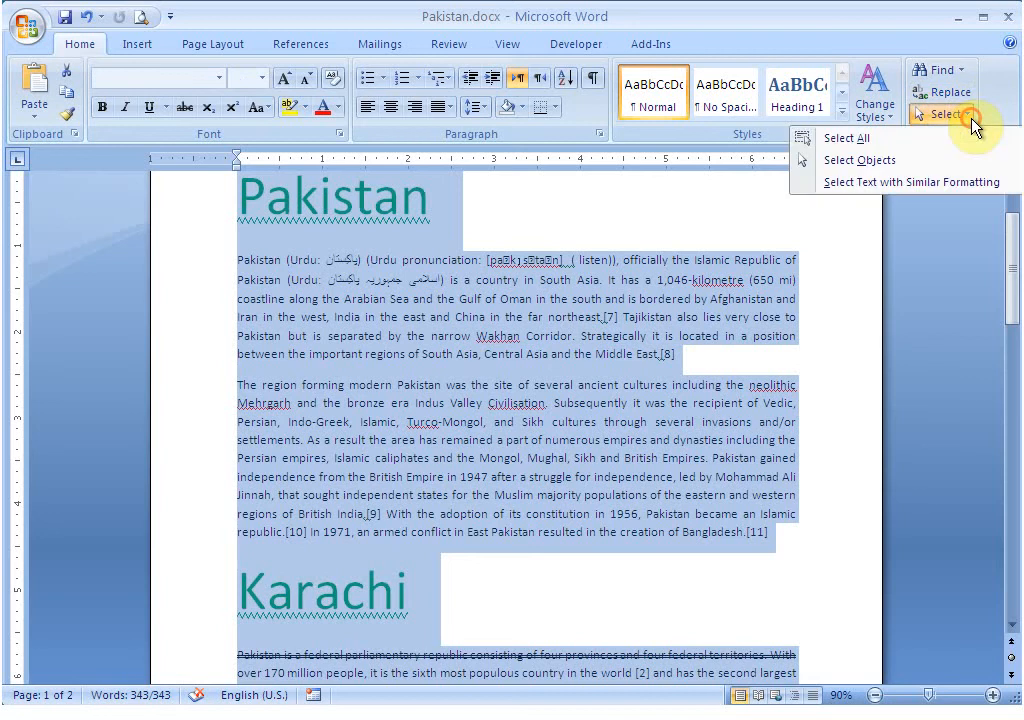
left_click(894, 169)
left_click(695, 298)
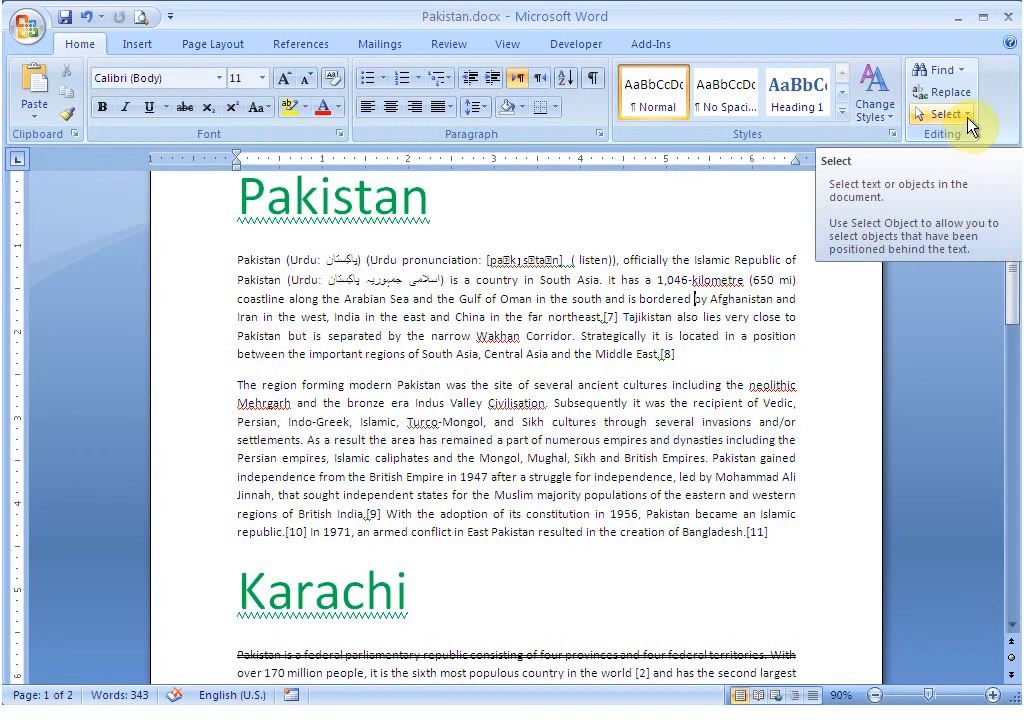
left_click(966, 118)
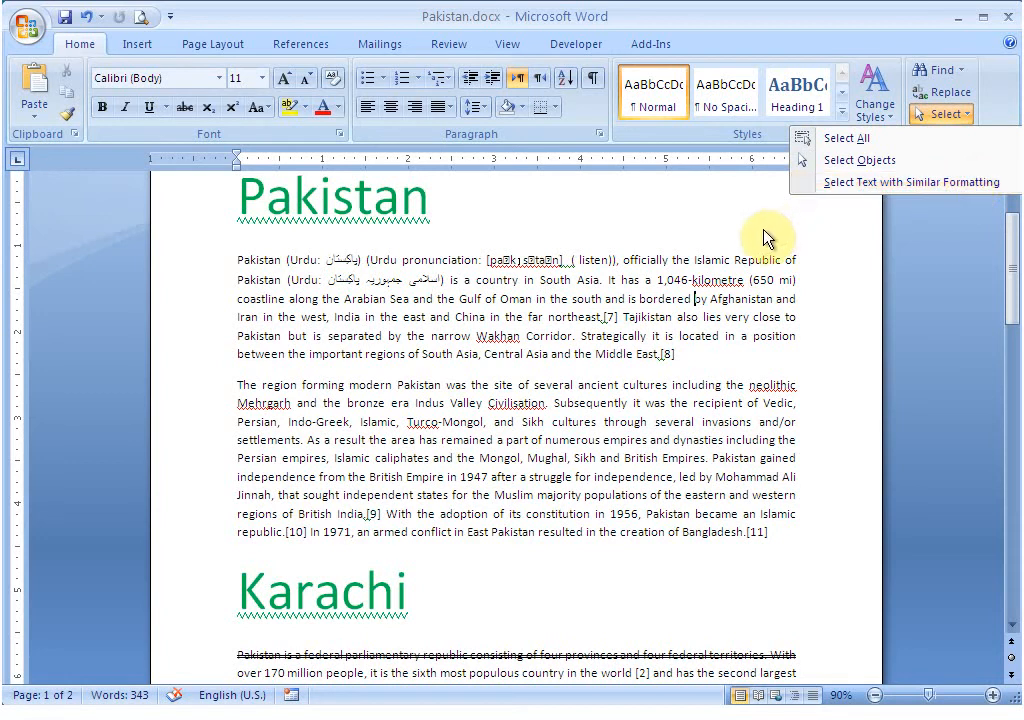
left_click(671, 286)
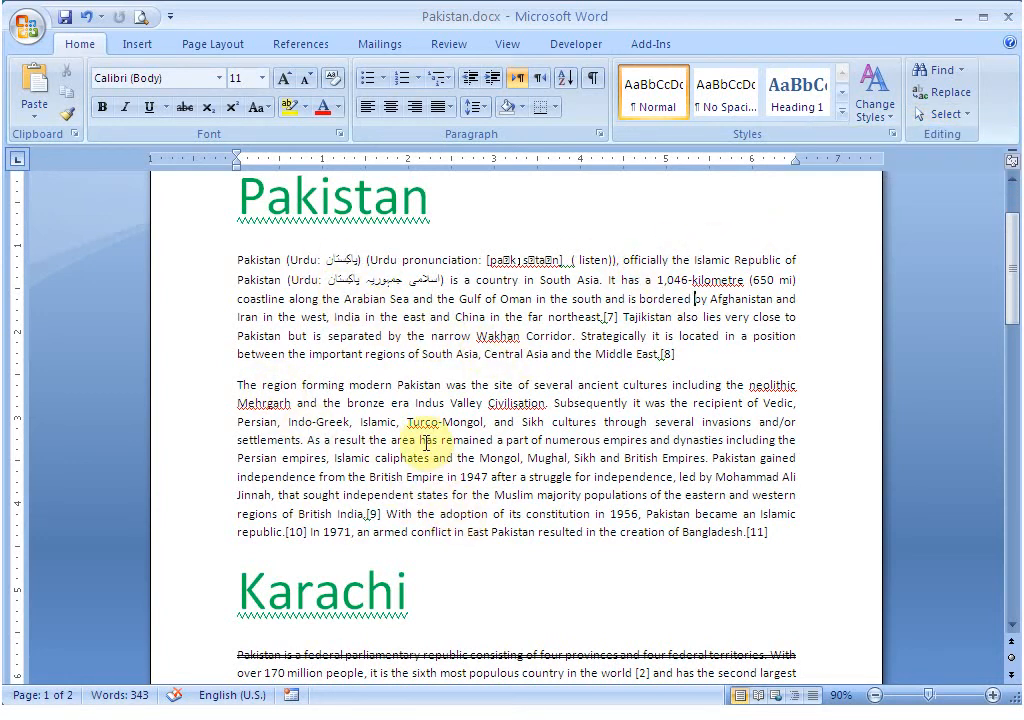
Select all text with formatting similar to the word "Pakistan" at the start of the first body paragraph.
scroll(416, 427, "down", 2)
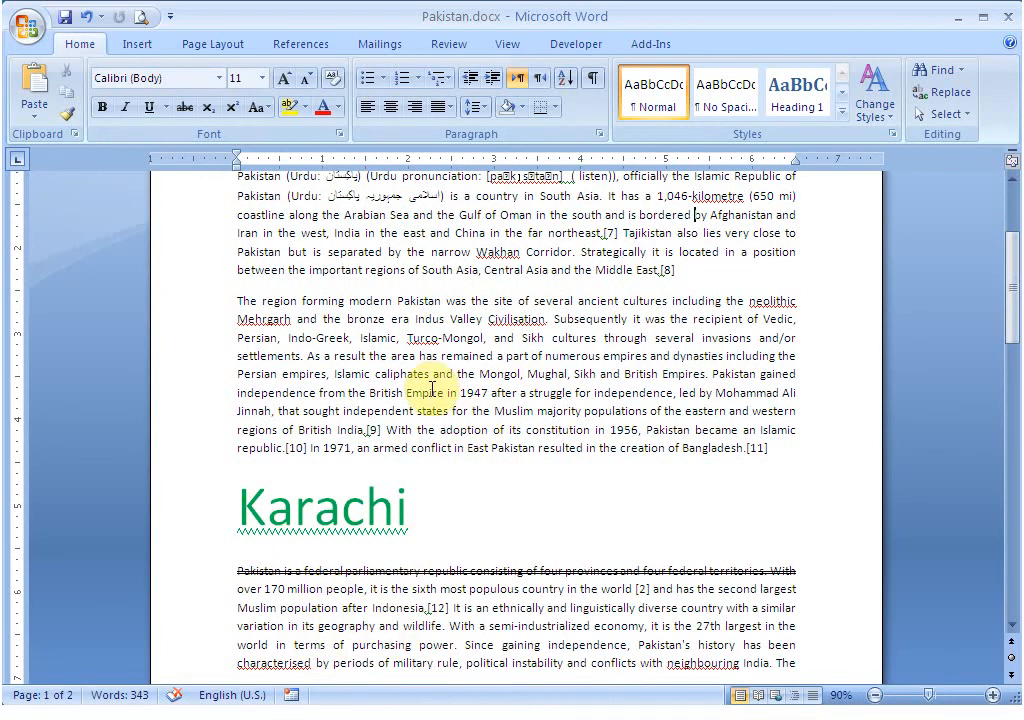
scroll(430, 420, "up", 2)
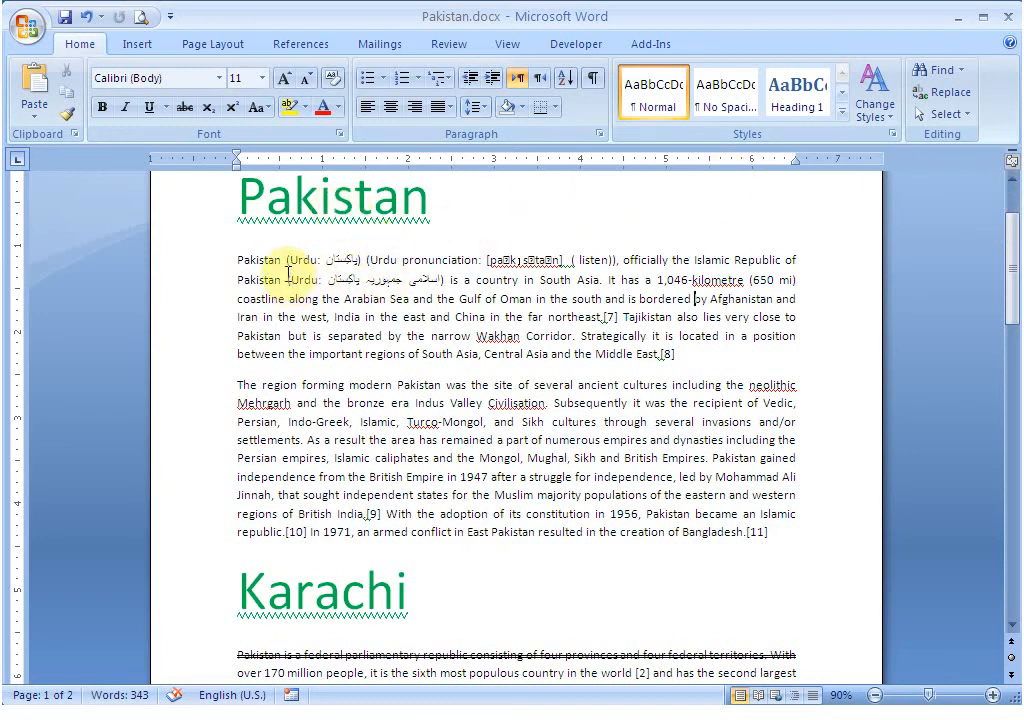
left_click_drag(288, 268, 281, 263)
left_click(298, 342)
left_click(260, 302)
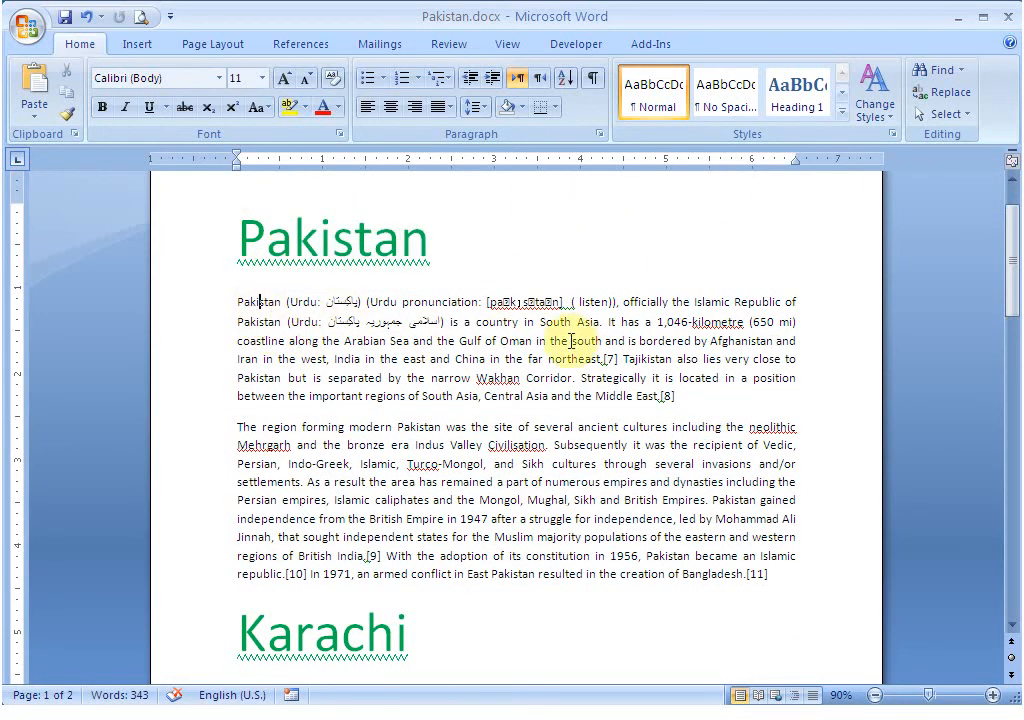
left_click(966, 118)
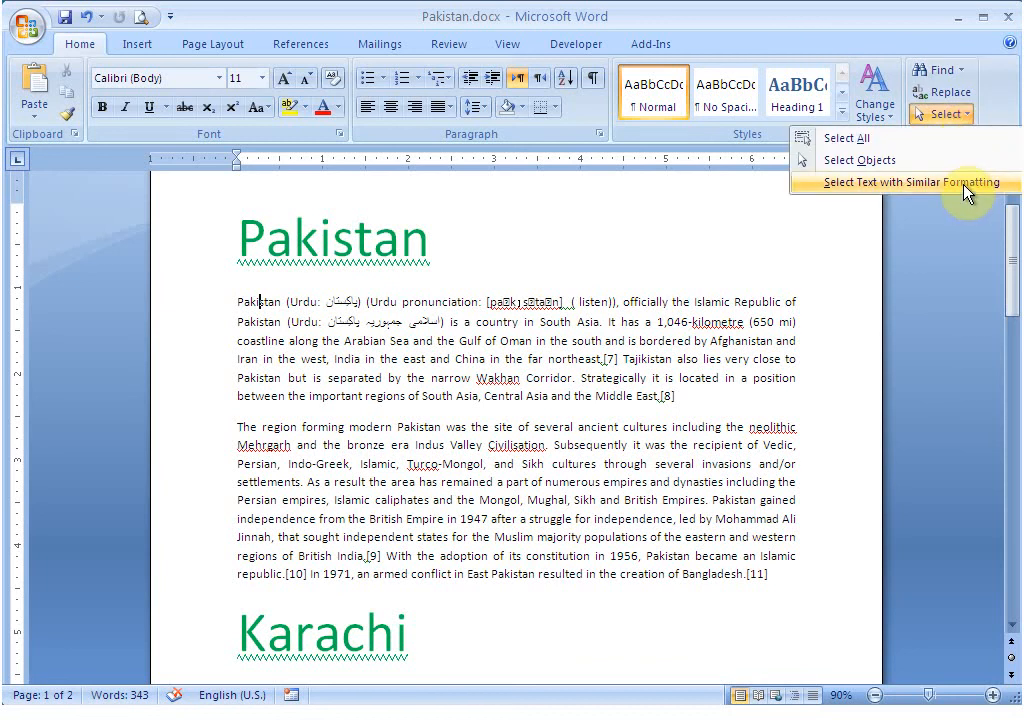
left_click(966, 186)
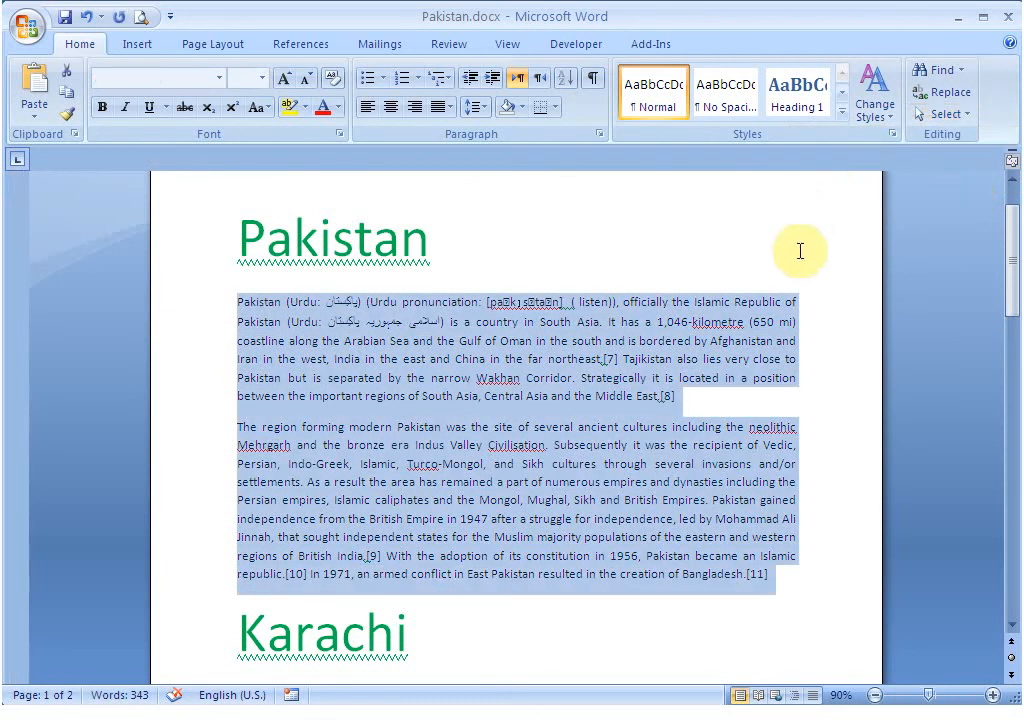
scroll(790, 325, "down", 3)
scroll(790, 325, "down", 2)
scroll(790, 325, "up", 4)
scroll(787, 325, "up", 3)
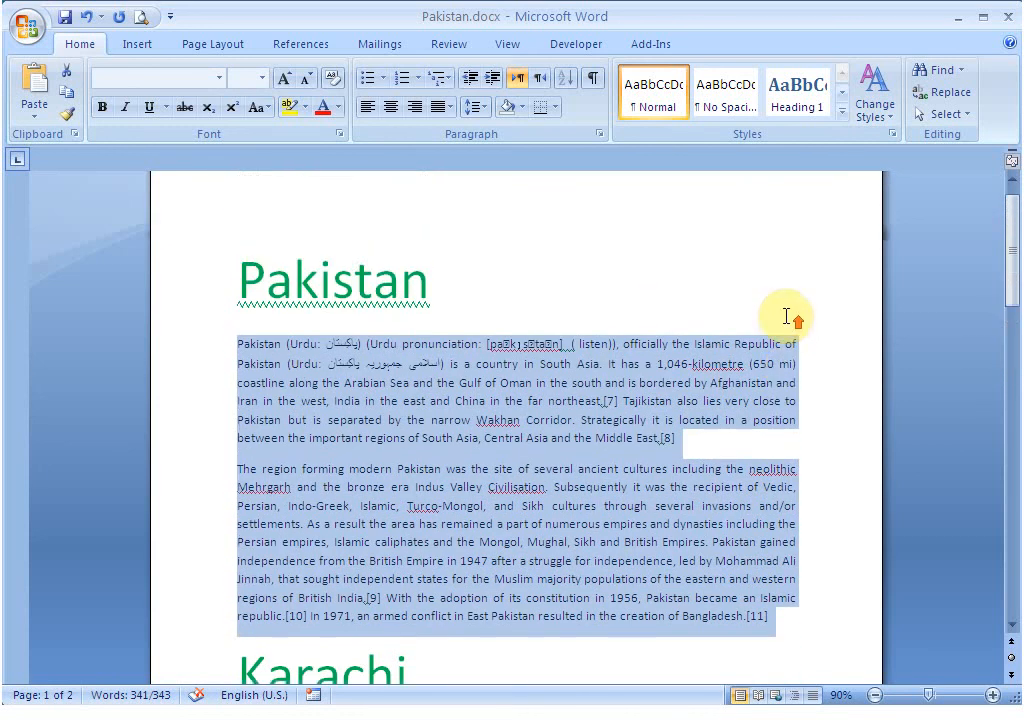
scroll(784, 315, "down", 1)
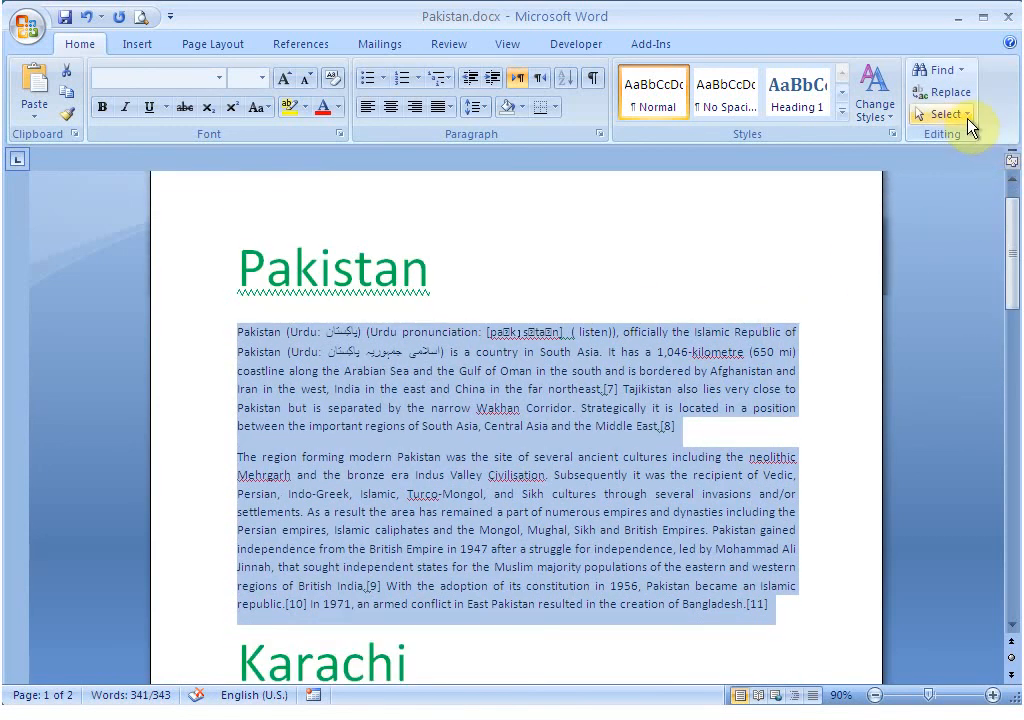
Select all text with formatting similar to the green "Pakistan" heading.
left_click(967, 118)
left_click(343, 270)
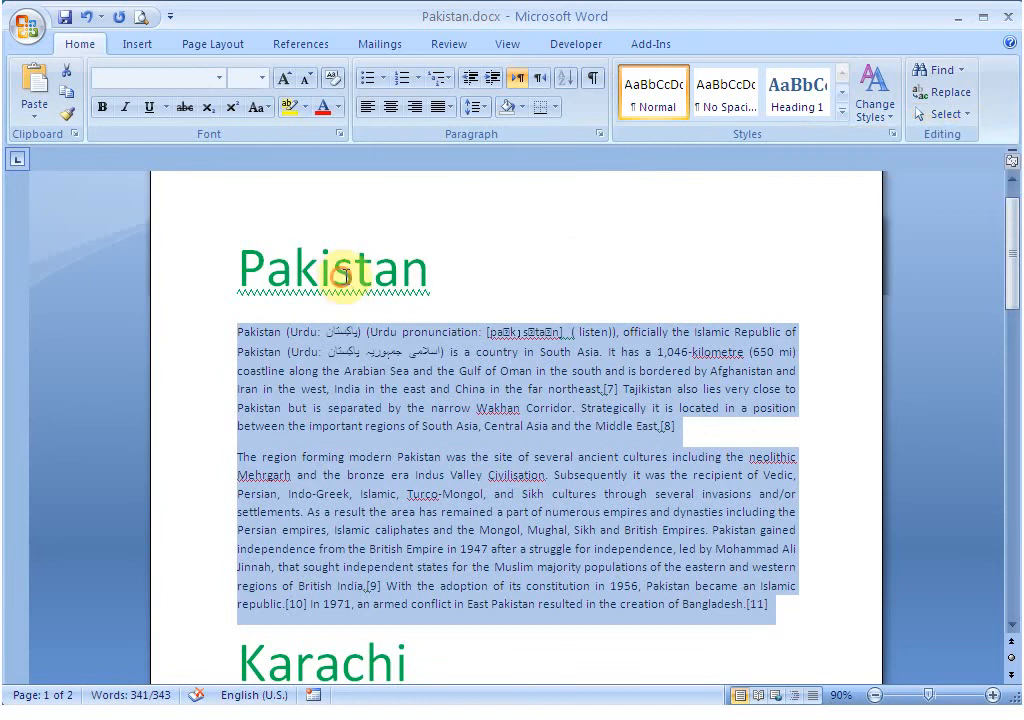
left_click(354, 270)
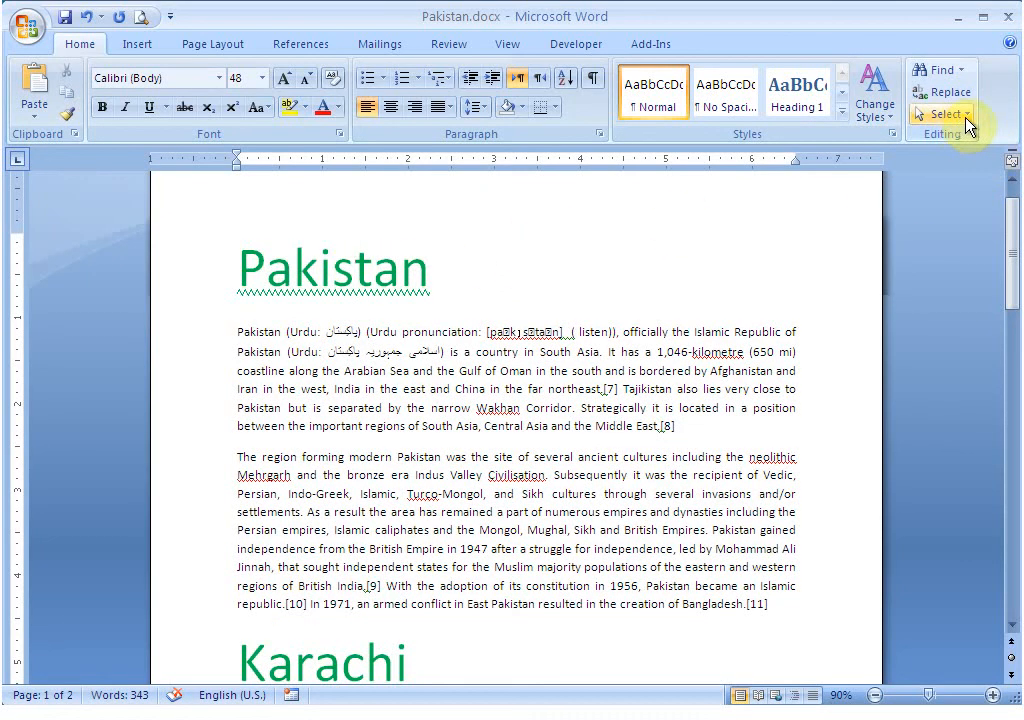
left_click(967, 118)
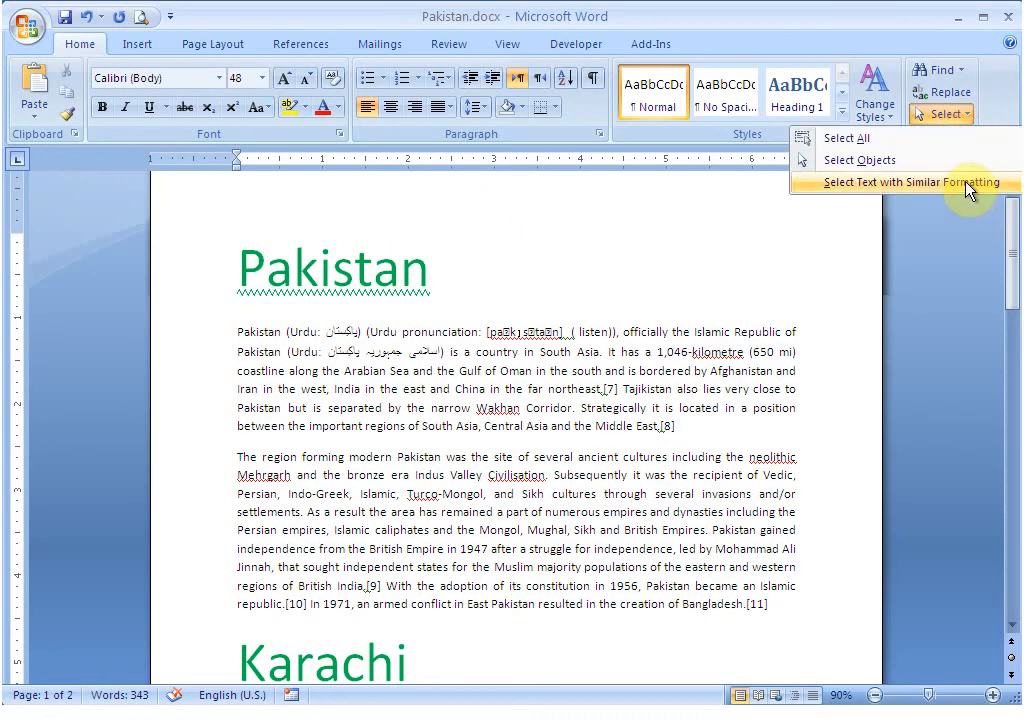
scroll(715, 300, "down", 2)
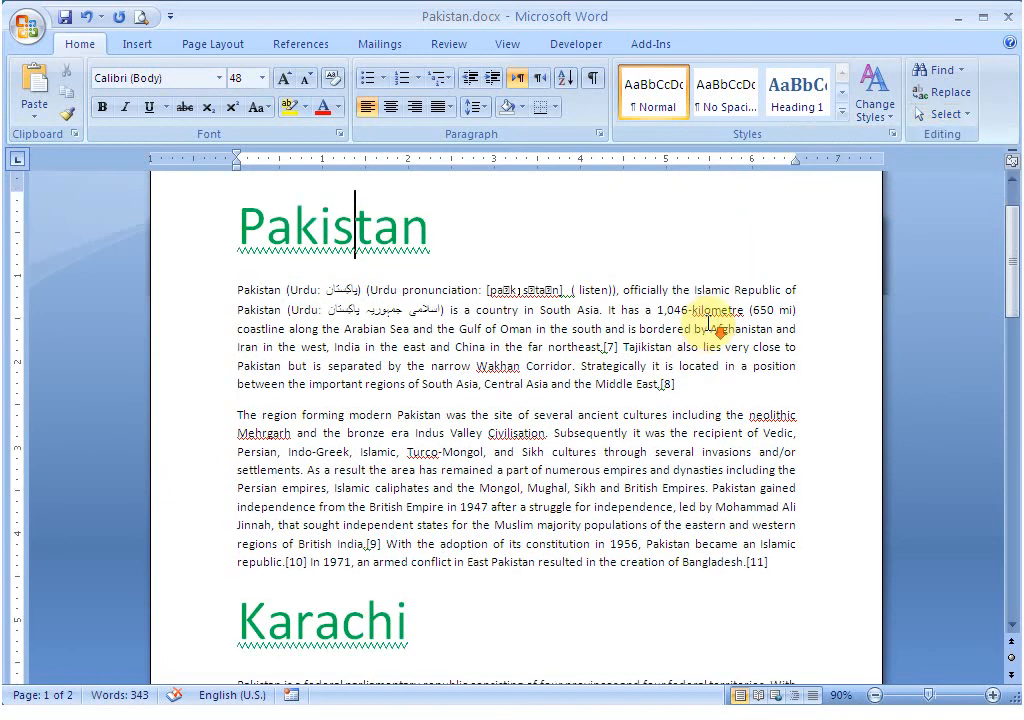
left_click(967, 116)
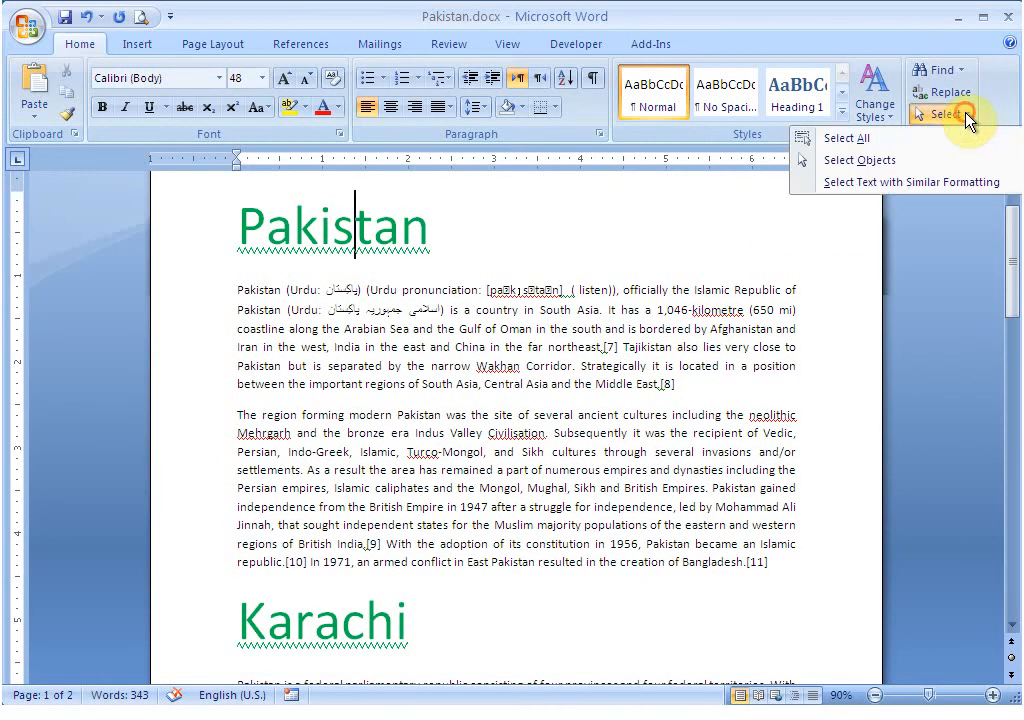
left_click(965, 188)
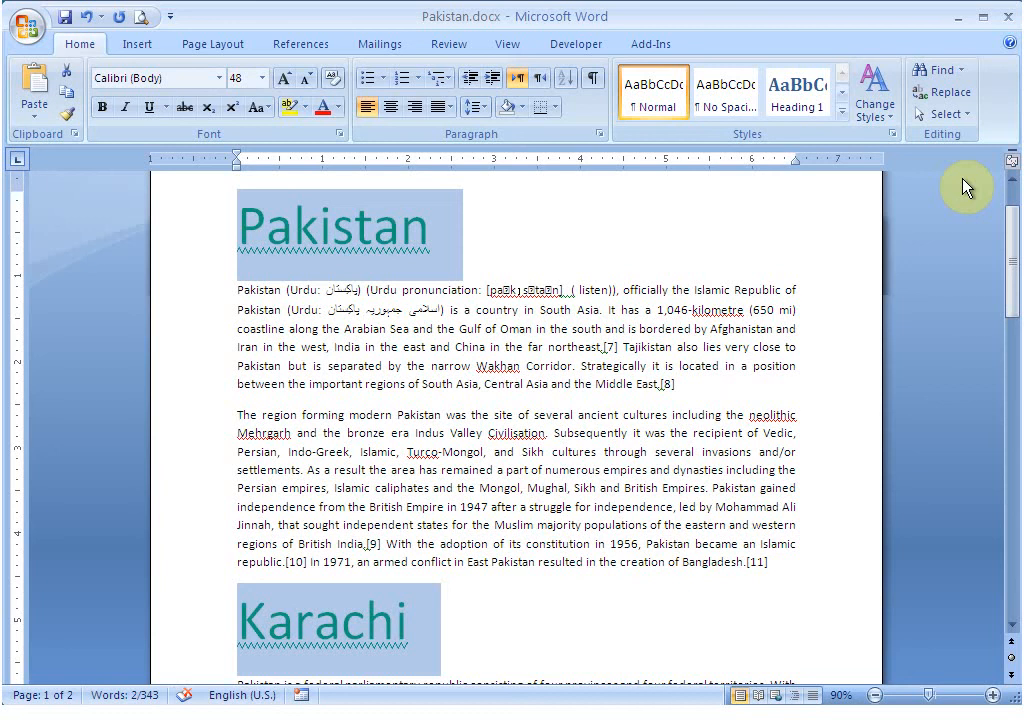